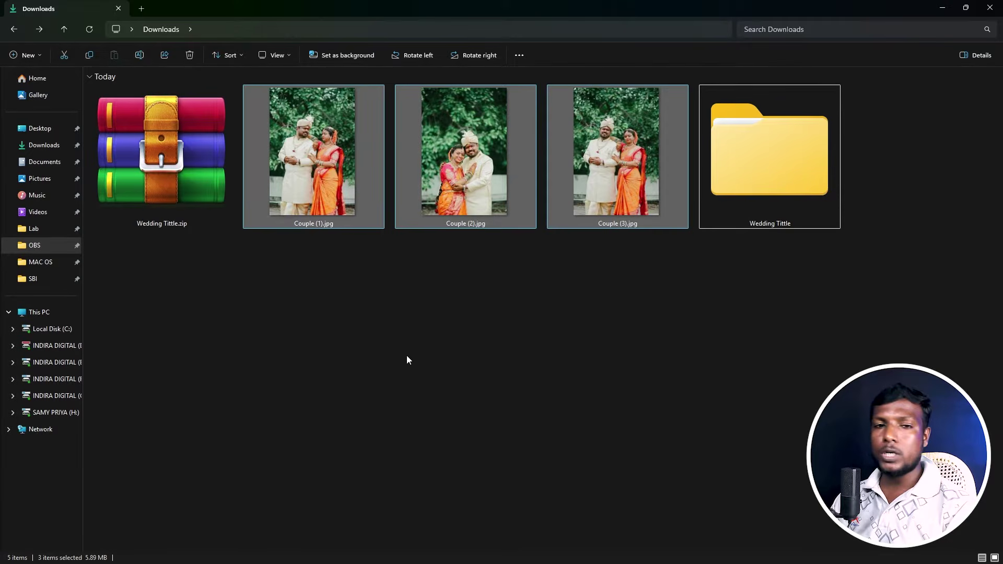
Open Couple (1).jpg, Couple (2).jpg and Couple (3).jpg from the Downloads folder in Adobe Photoshop (Beta)
left_click(433, 361)
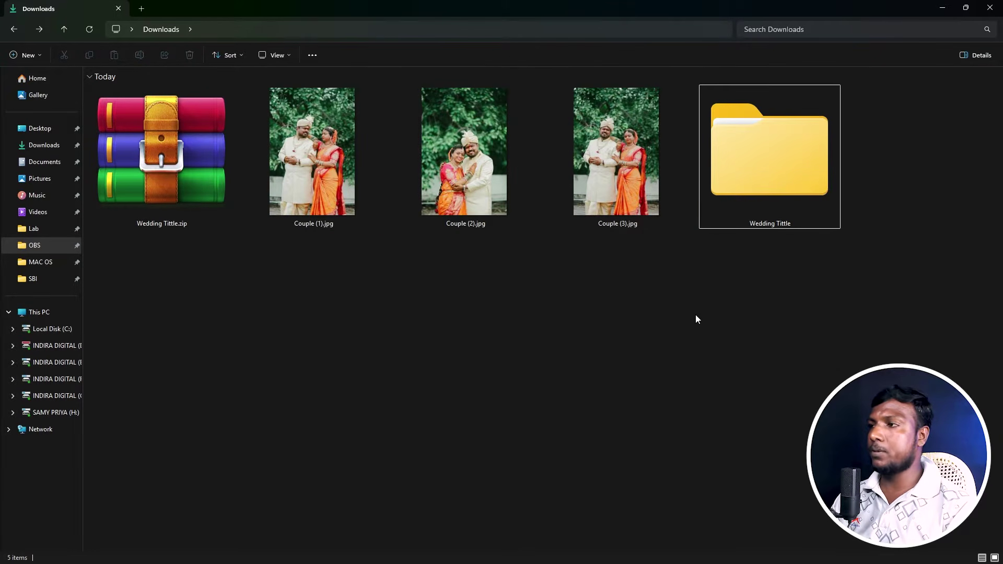
mouse_move(384, 559)
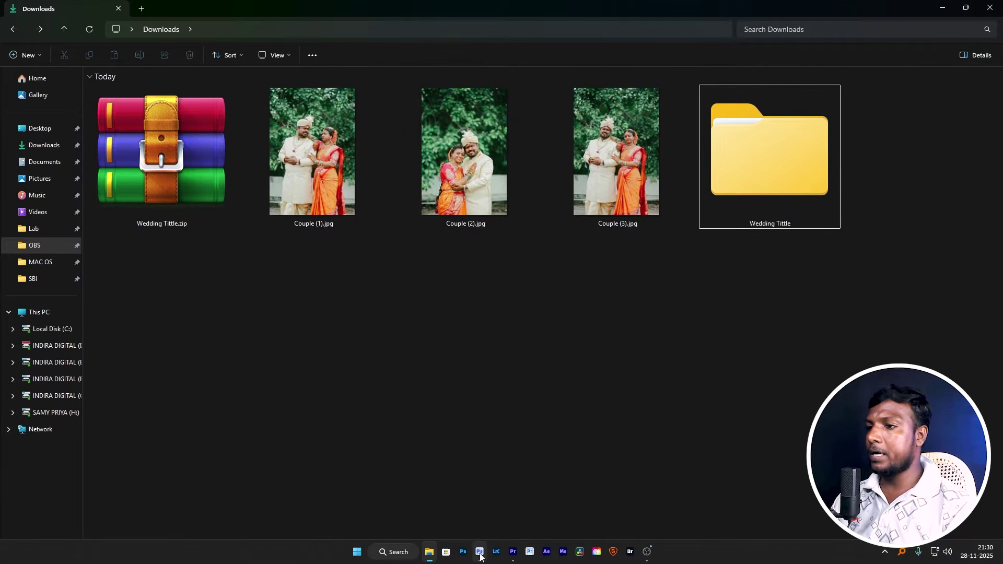
mouse_move(481, 557)
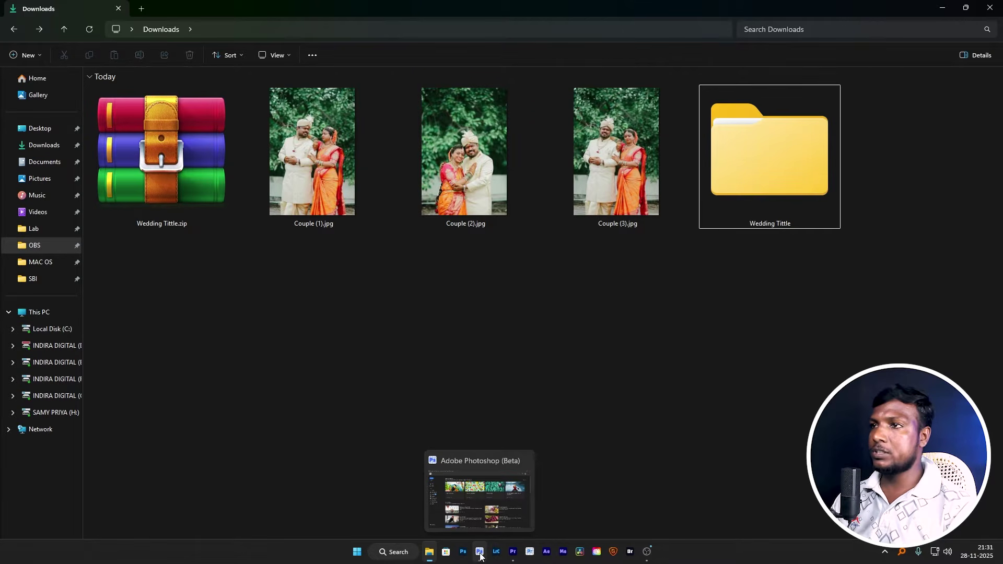
left_click(481, 557)
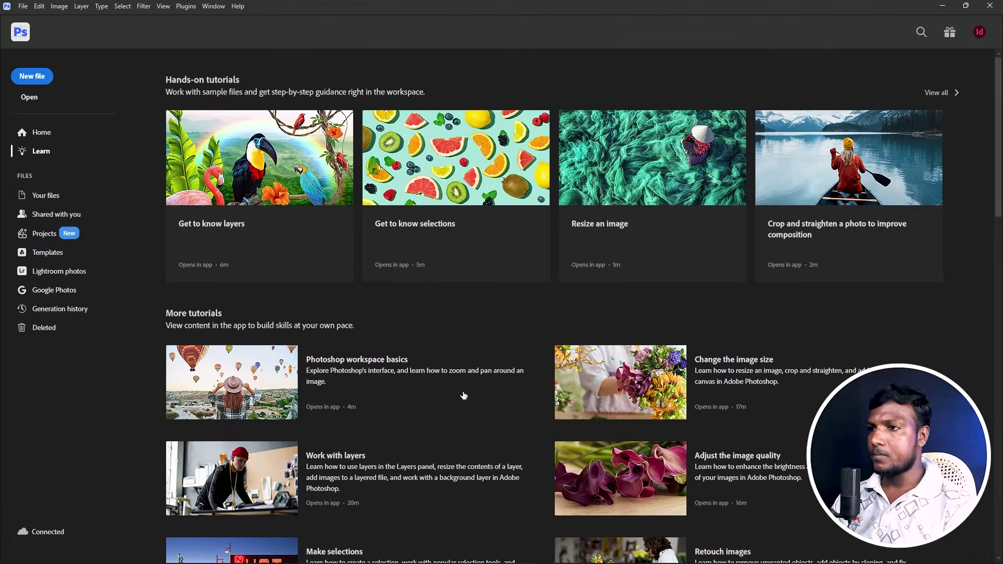
left_click(944, 9)
left_click_drag(604, 306, 323, 204)
left_click_drag(323, 204, 484, 253)
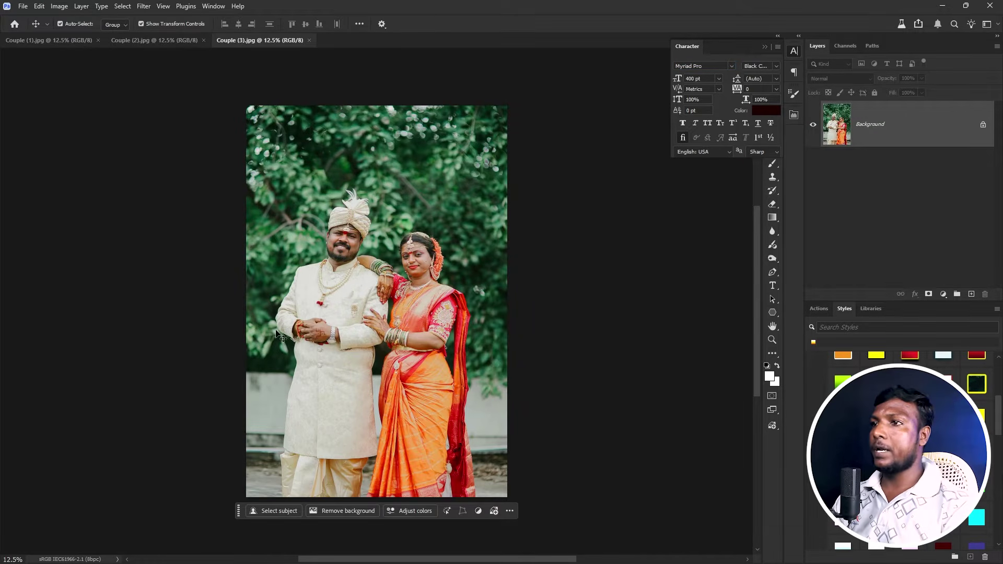
scroll(414, 253, "up", 3)
scroll(414, 252, "up", 1)
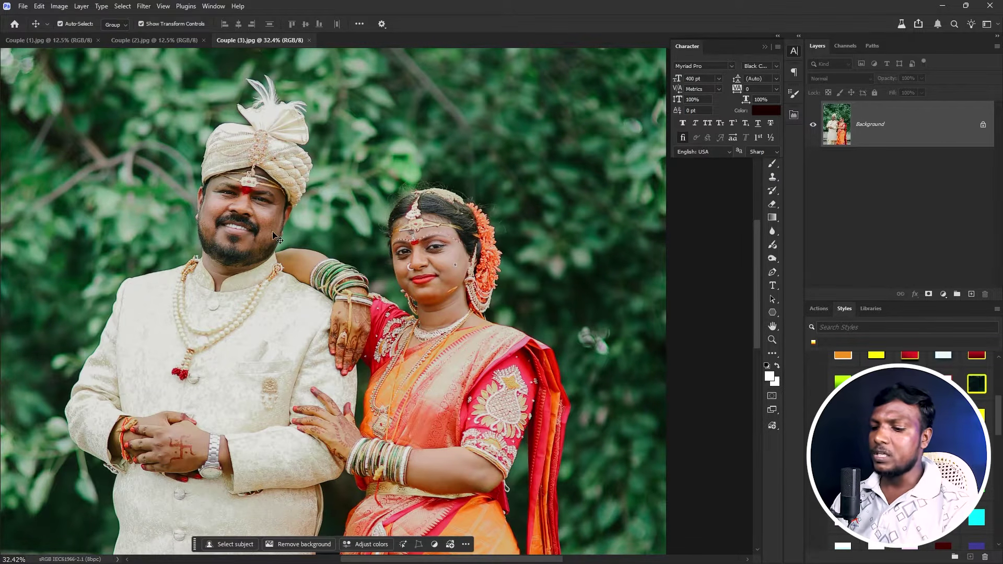
key("ctrl+0")
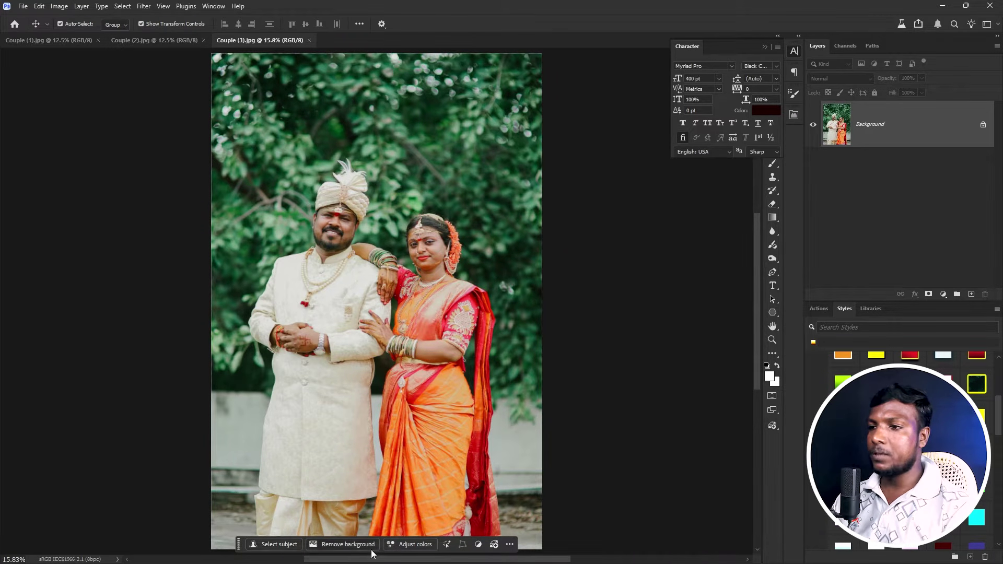
right_click(616, 346)
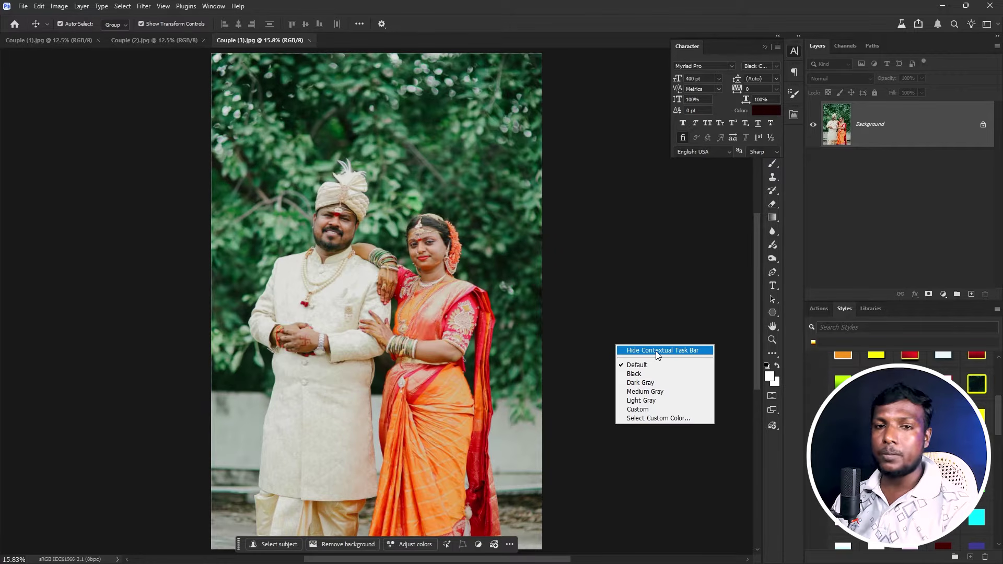
left_click(462, 528)
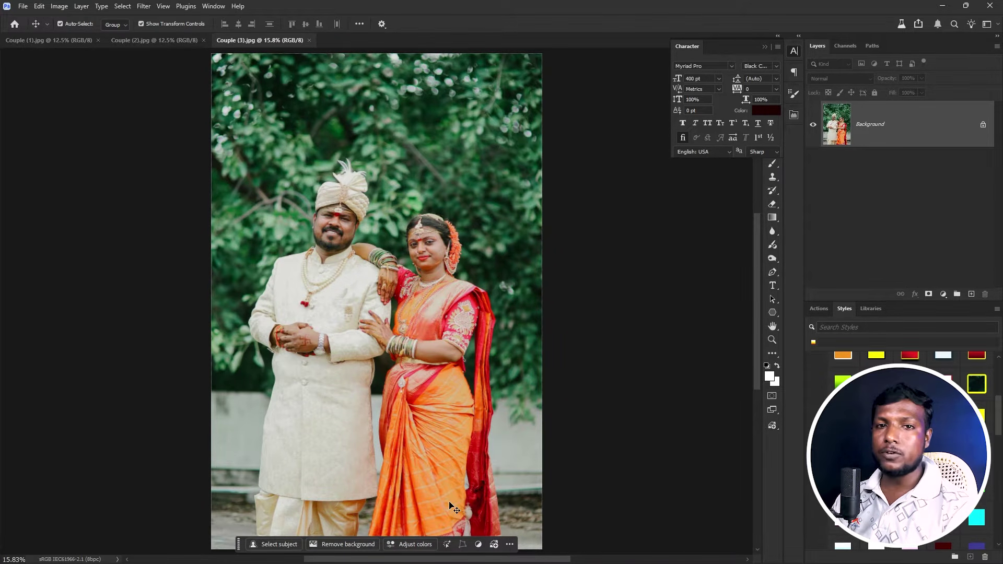
Collapse the Character panel and select the couple in Couple (3).jpg with the Magic Wand tool's Select Subject command
left_click(799, 52)
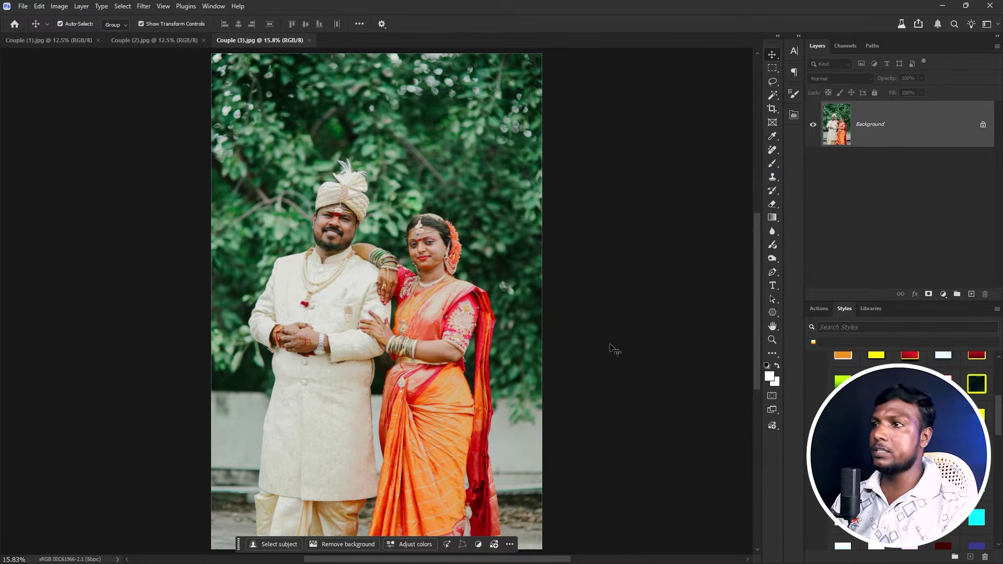
left_click(771, 94)
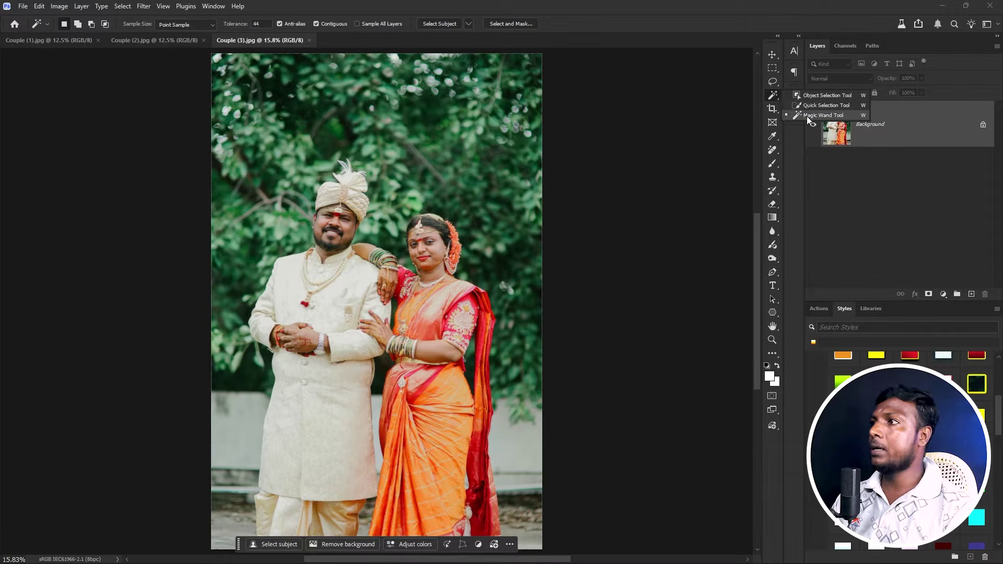
left_click(803, 115)
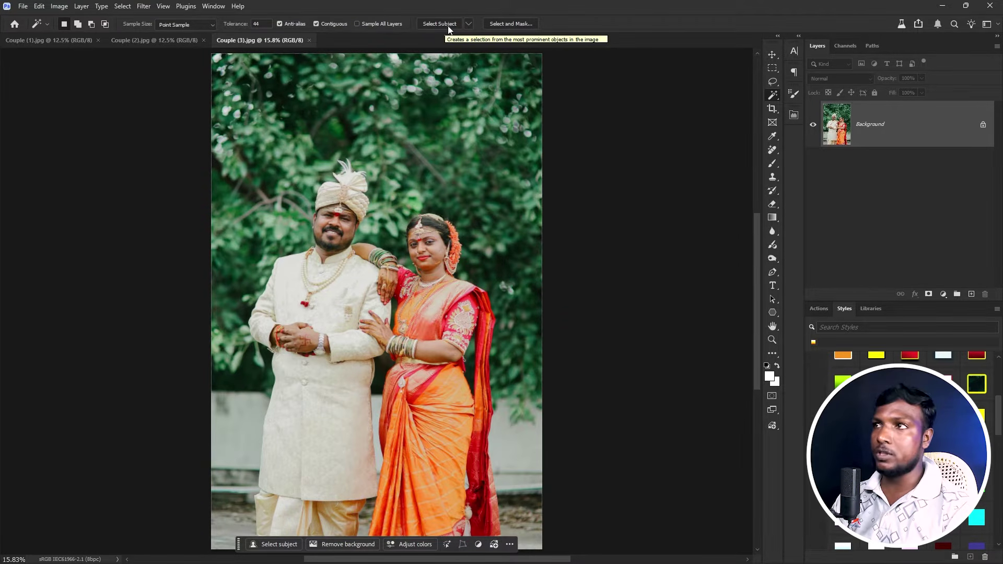
left_click(469, 24)
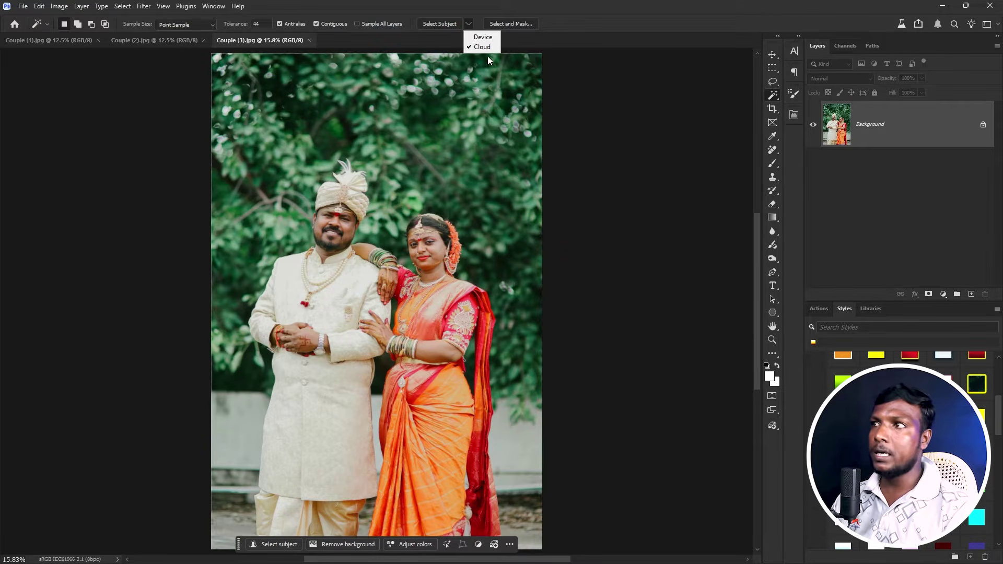
left_click(438, 23)
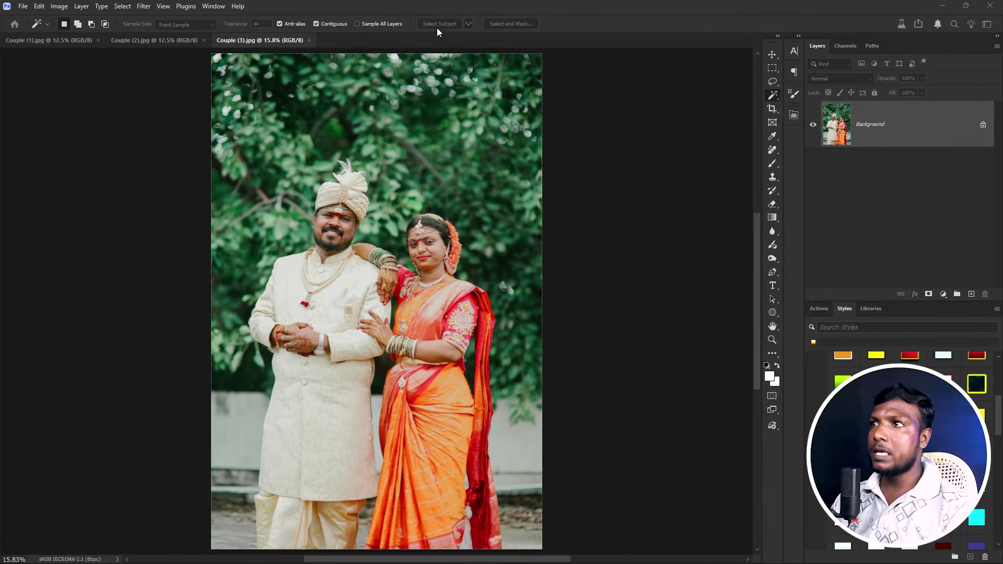
scroll(434, 275, "up", 1)
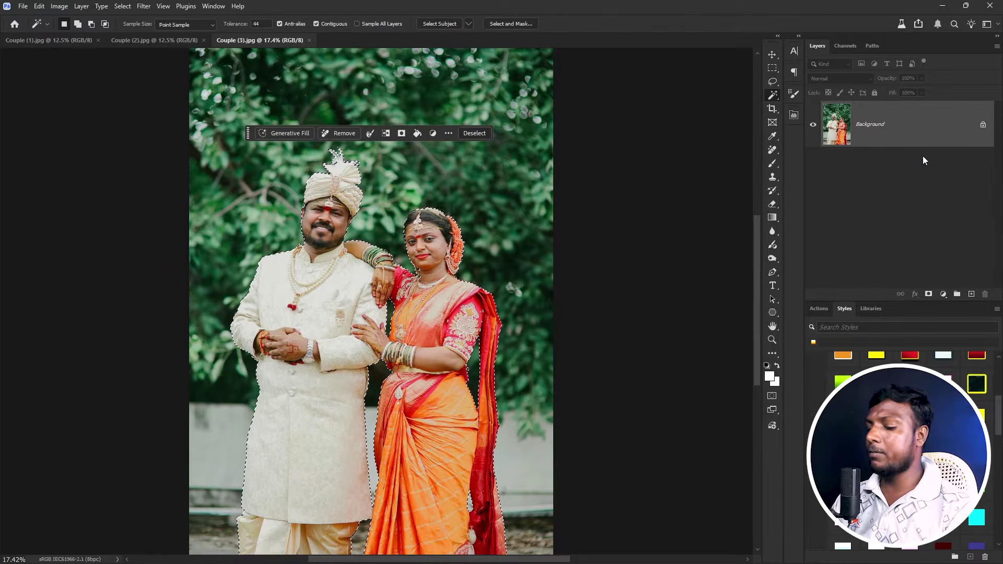
Hide the background of Couple (3).jpg with a layer mask from the selection and save it as Couple (3).psd
key("ctrl+j")
key("ctrl+z")
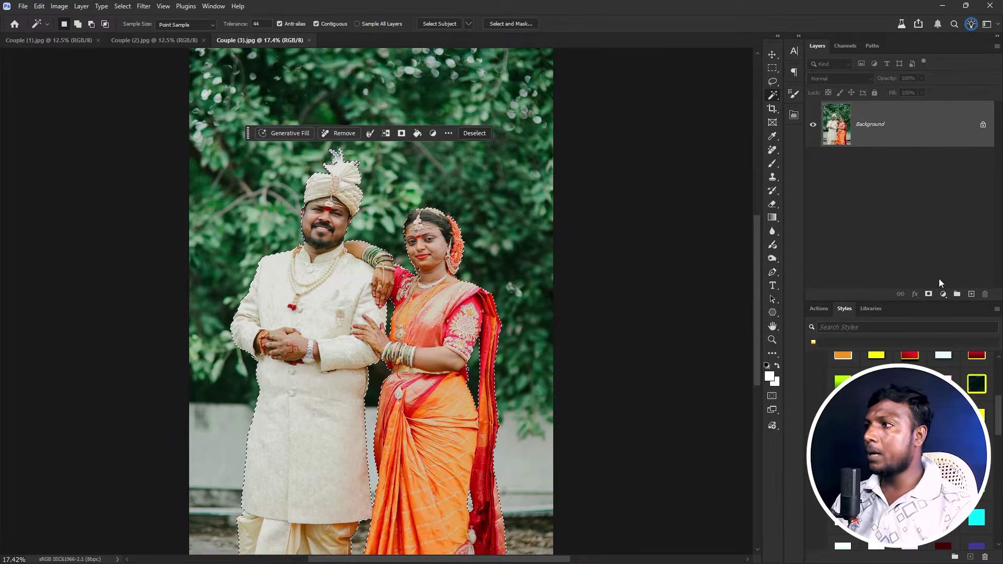
left_click(928, 295)
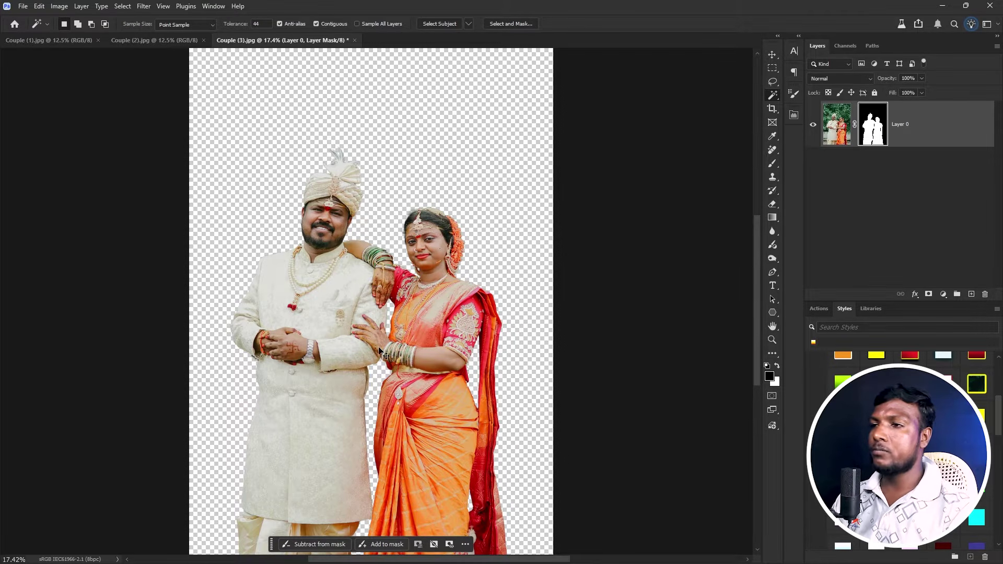
key("ctrl+shift+s")
key("Return")
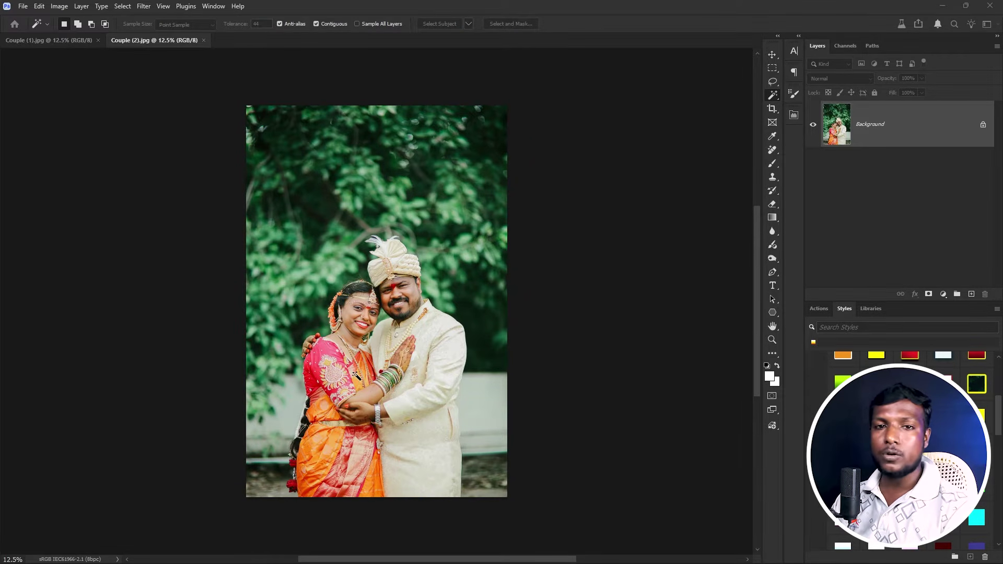
Hide the background of Couple (2).jpg with a layer mask around the couple, and save and close it as Couple (2).psd
left_click(929, 294)
key("ctrl+s")
key("Return")
key("Return")
key("ctrl+w")
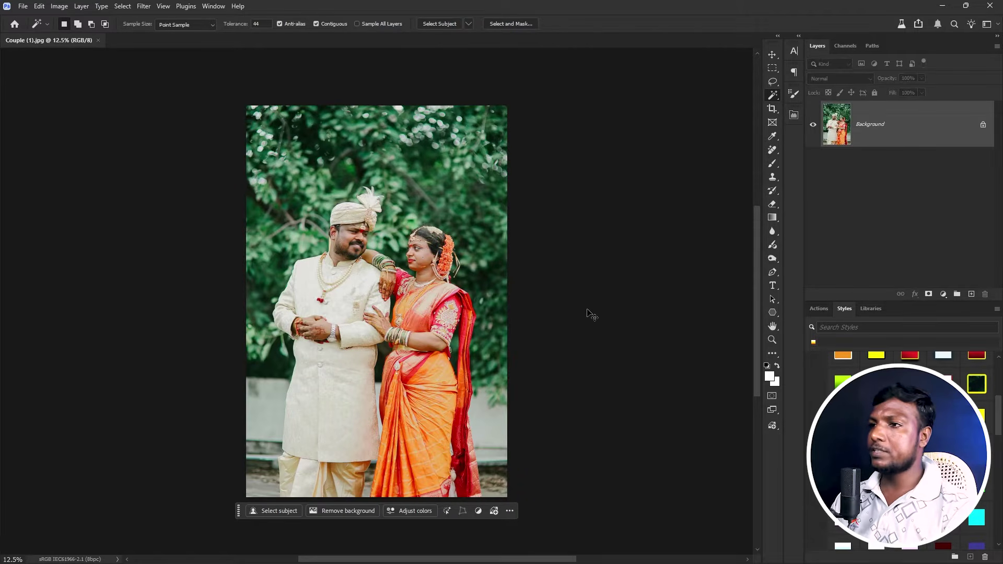
Mask out the background of Couple (1).jpg using a subject selection, and save and close it as Couple (1).psd
left_click(276, 512)
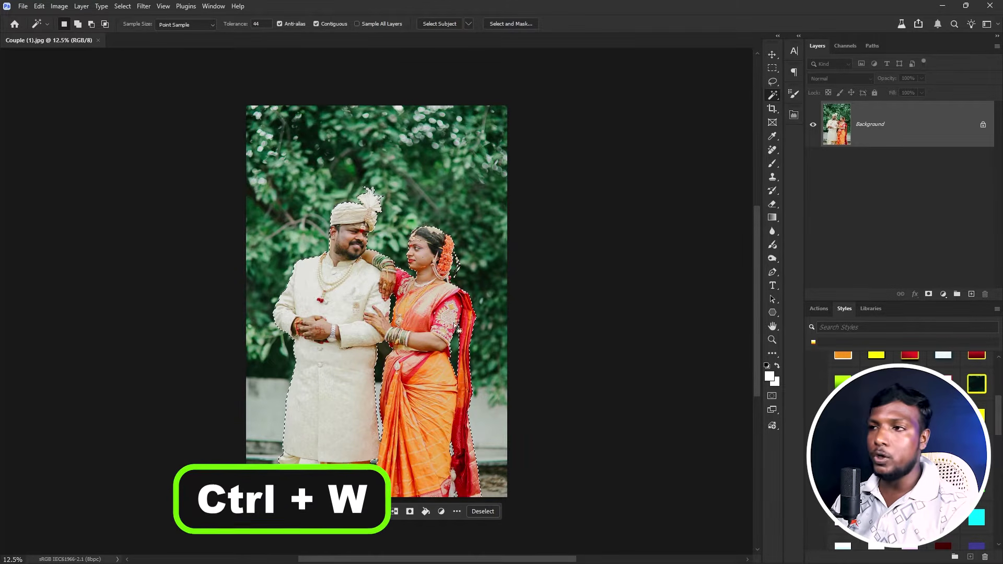
left_click(929, 294)
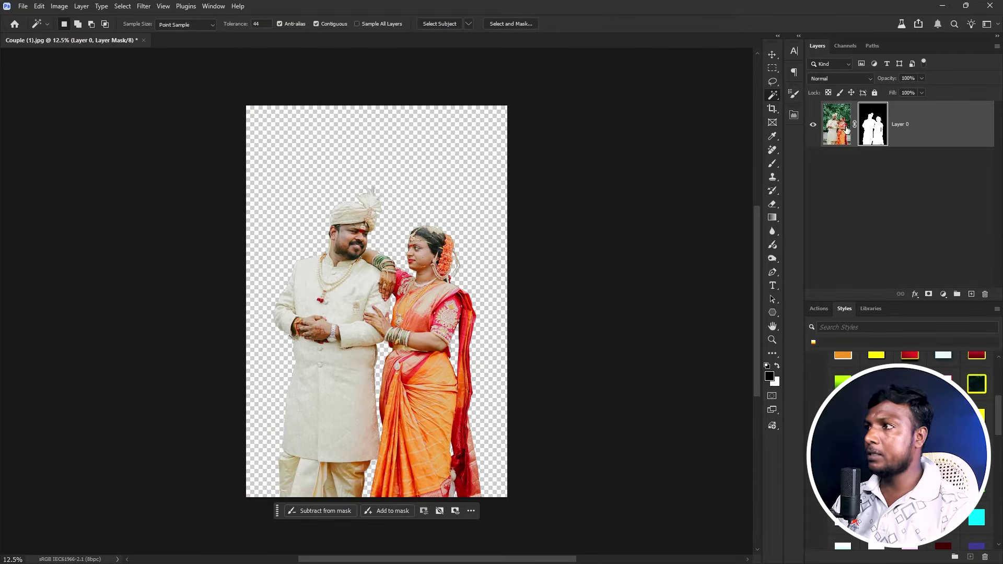
key("ctrl+shift+s")
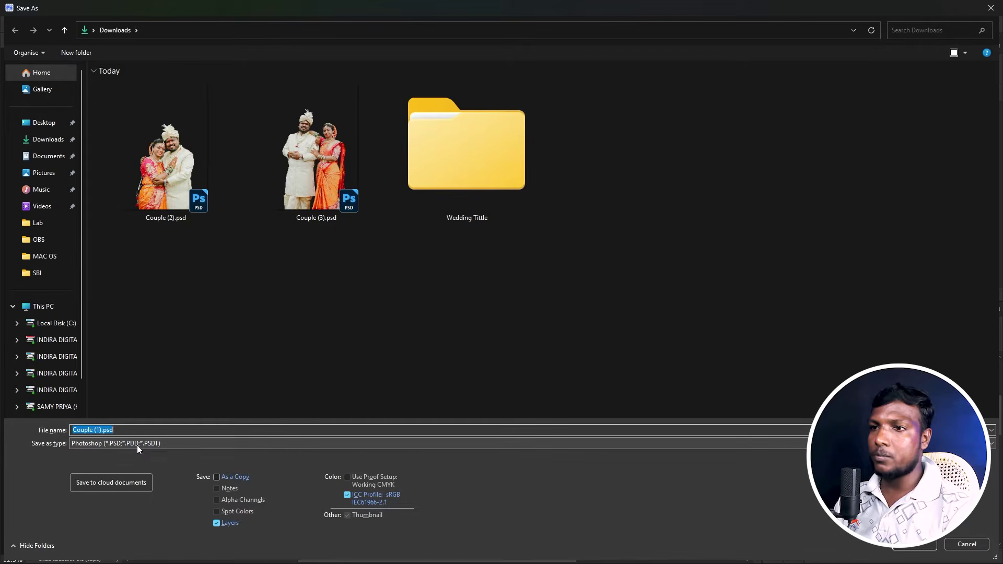
key("Return")
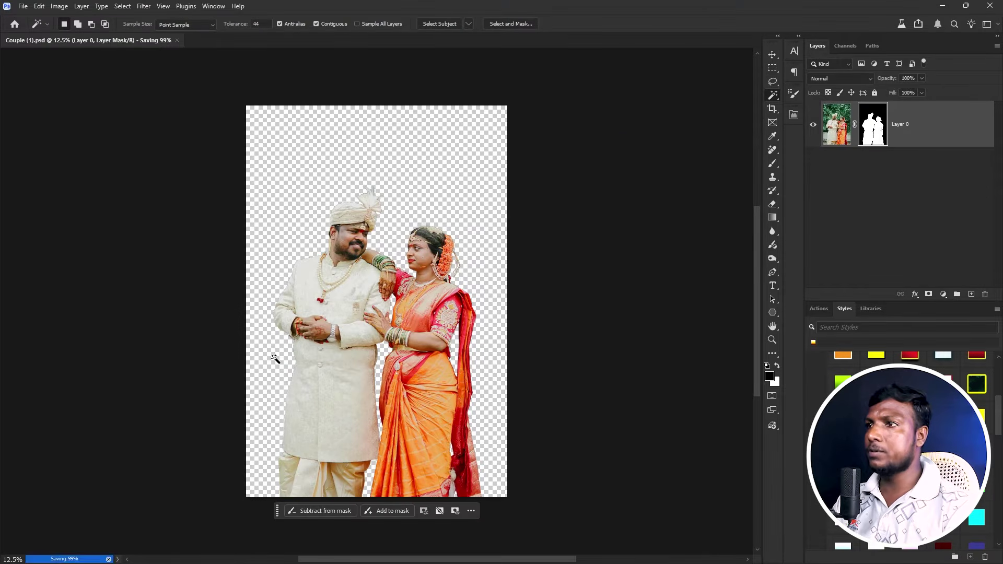
key("ctrl+w")
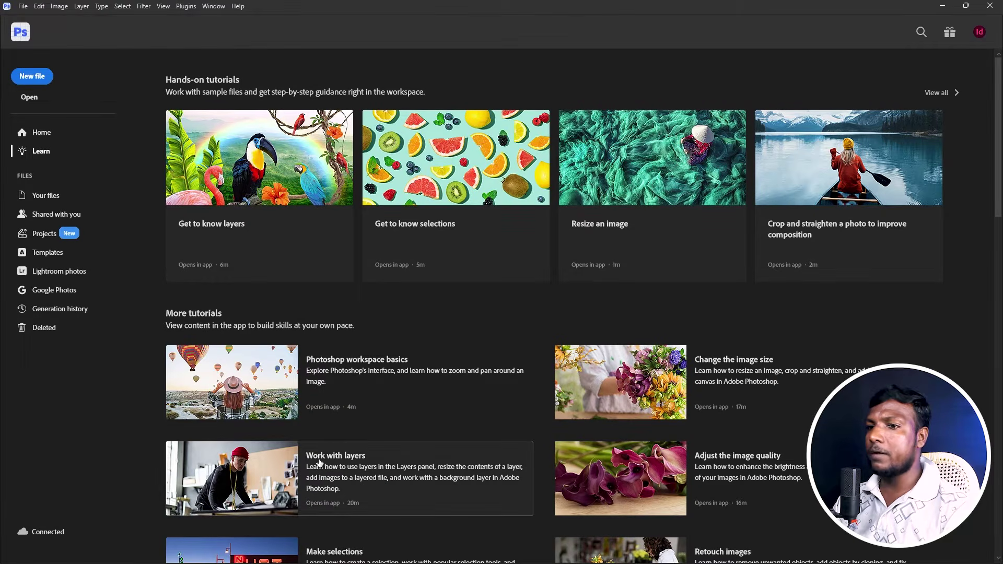
Switch to Adobe Premiere Pro 2025 and close the empty open project without saving its changes
left_click(943, 6)
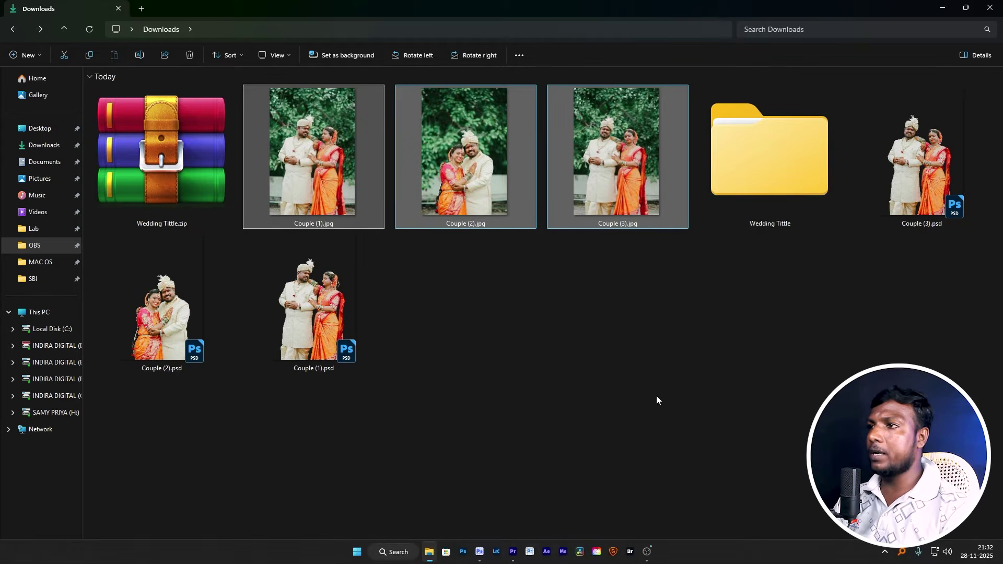
left_click(512, 552)
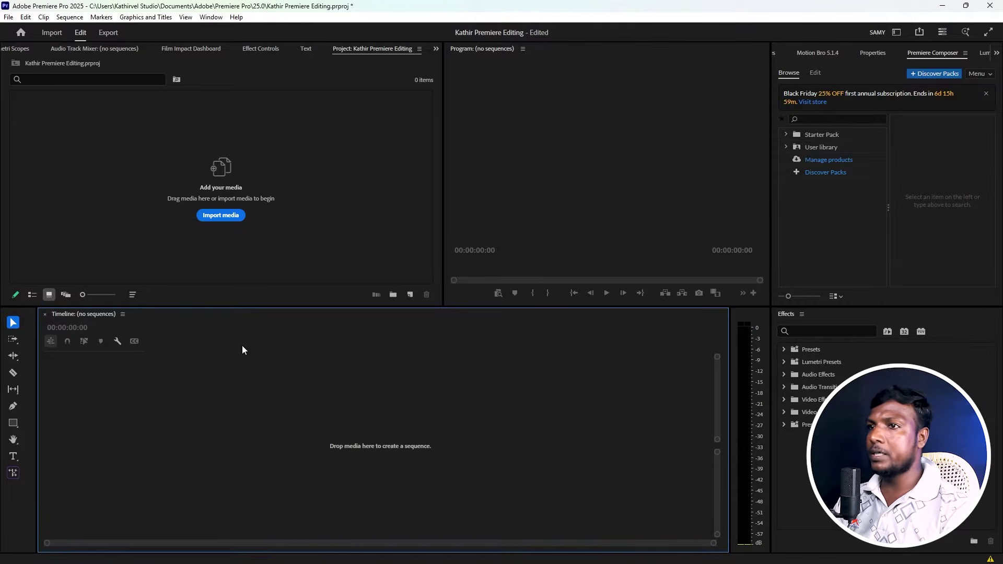
left_click(9, 17)
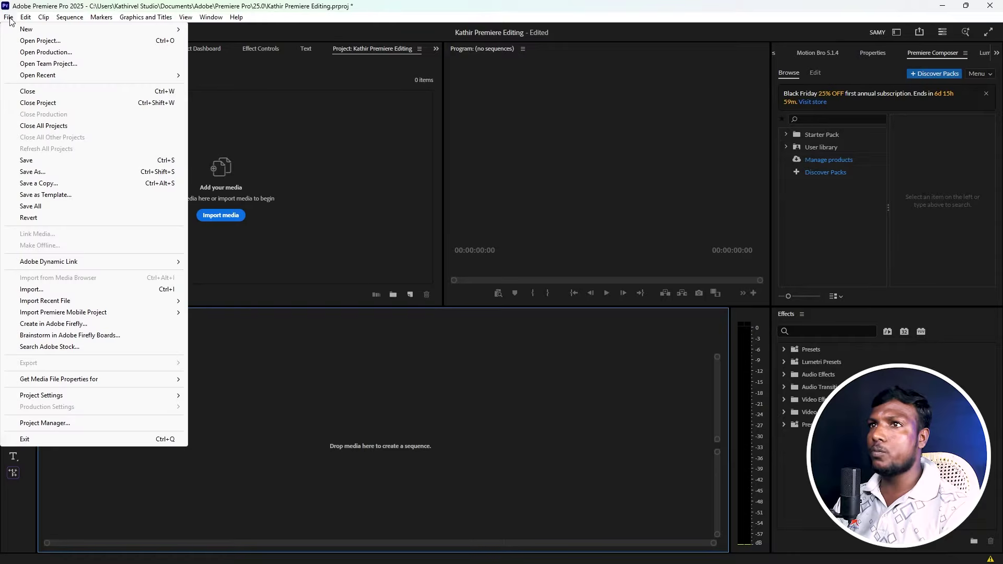
left_click(53, 104)
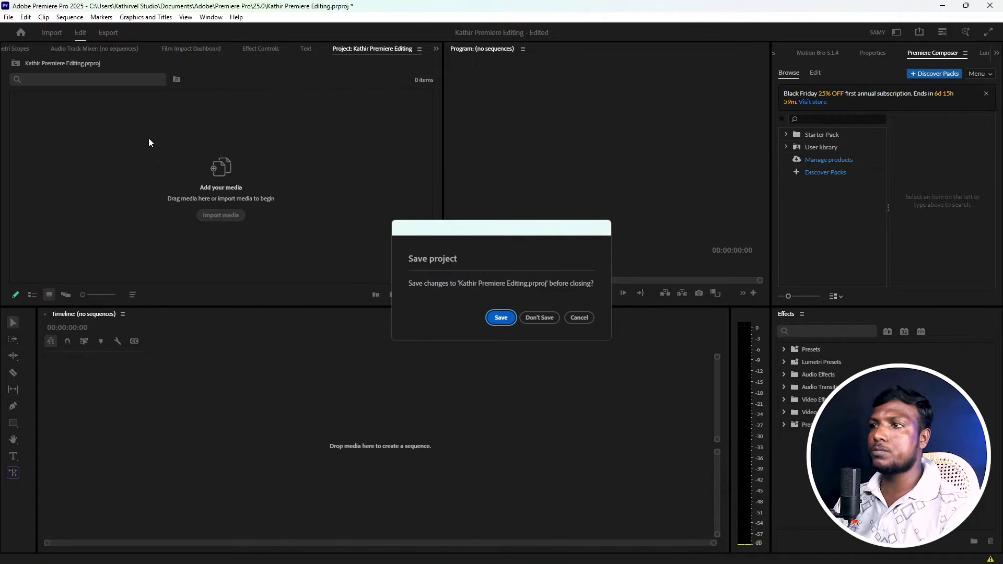
left_click(545, 316)
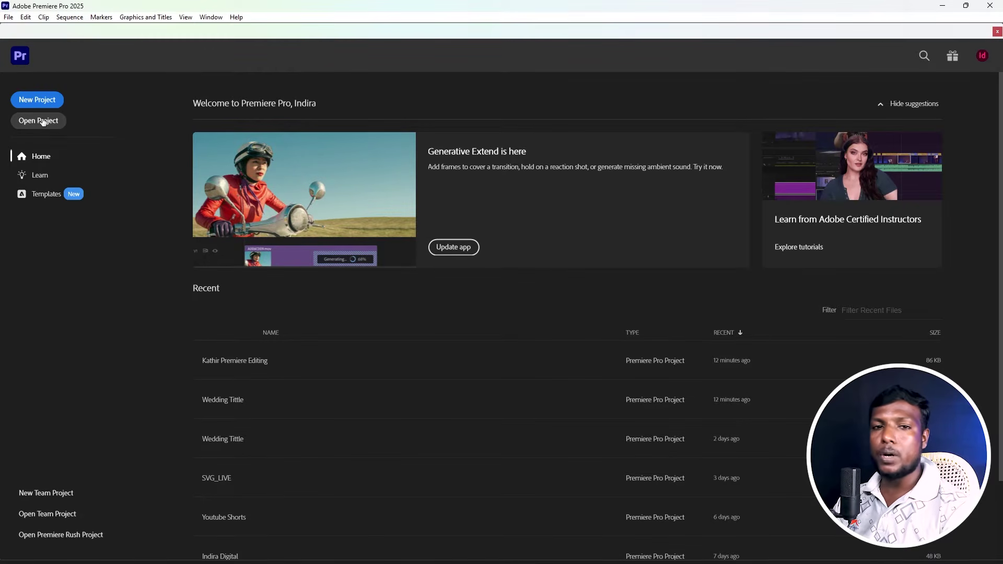
Open the project Wedding Tittle.prproj from the Copied_Wedding Tittle folder nested inside Wedding Tittle in Downloads
left_click(43, 121)
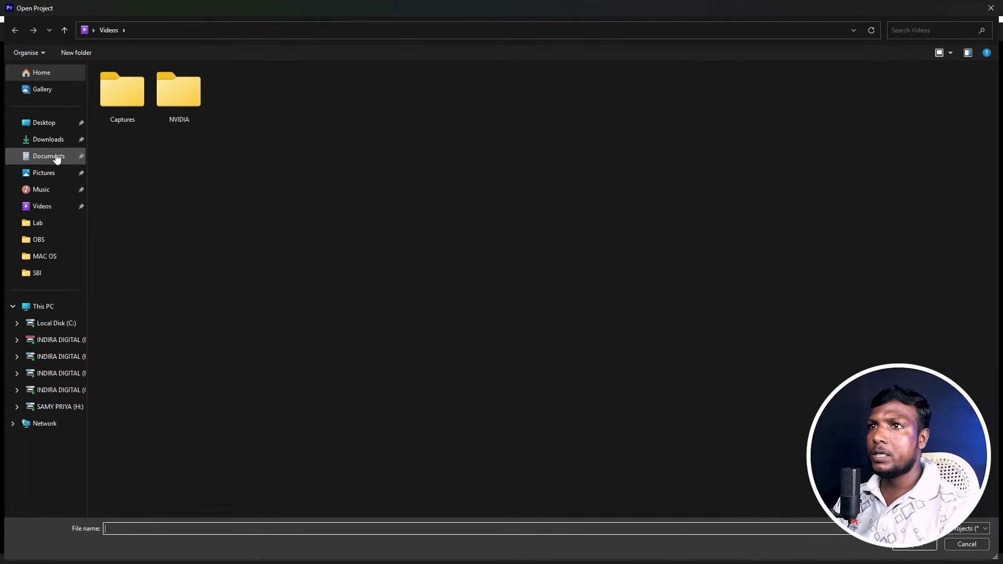
left_click(52, 139)
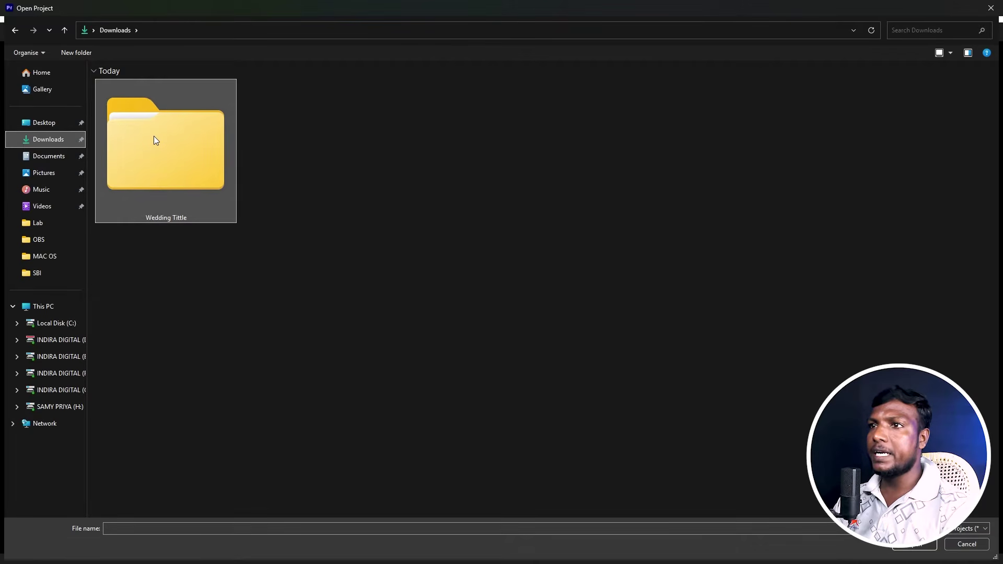
double_click(153, 136)
double_click(127, 130)
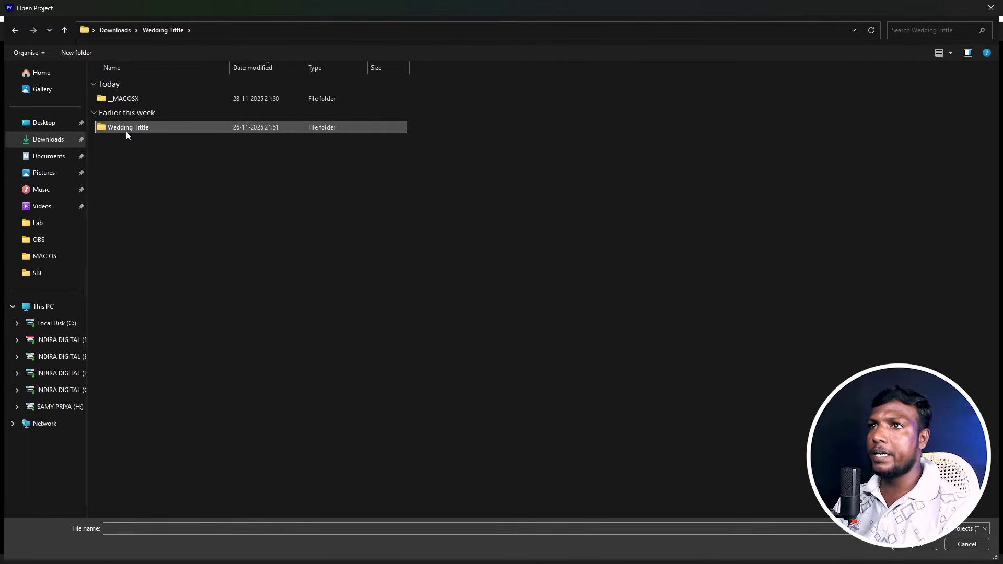
double_click(131, 101)
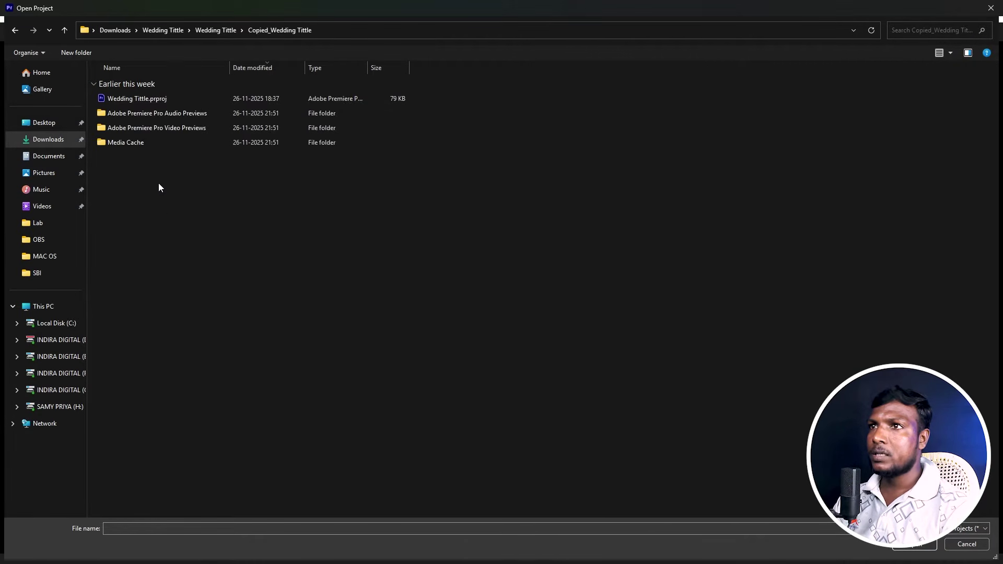
left_click(136, 100)
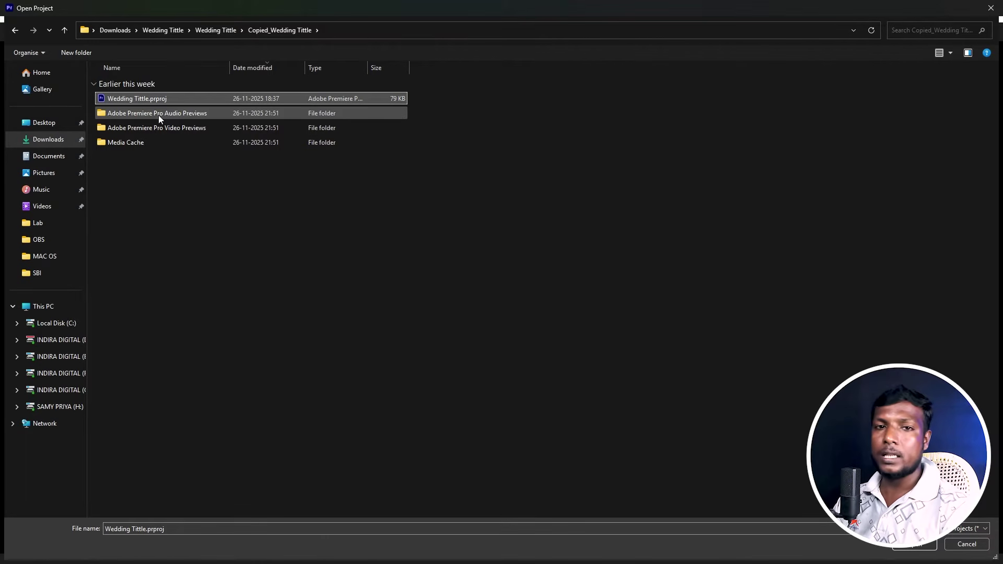
left_click(911, 544)
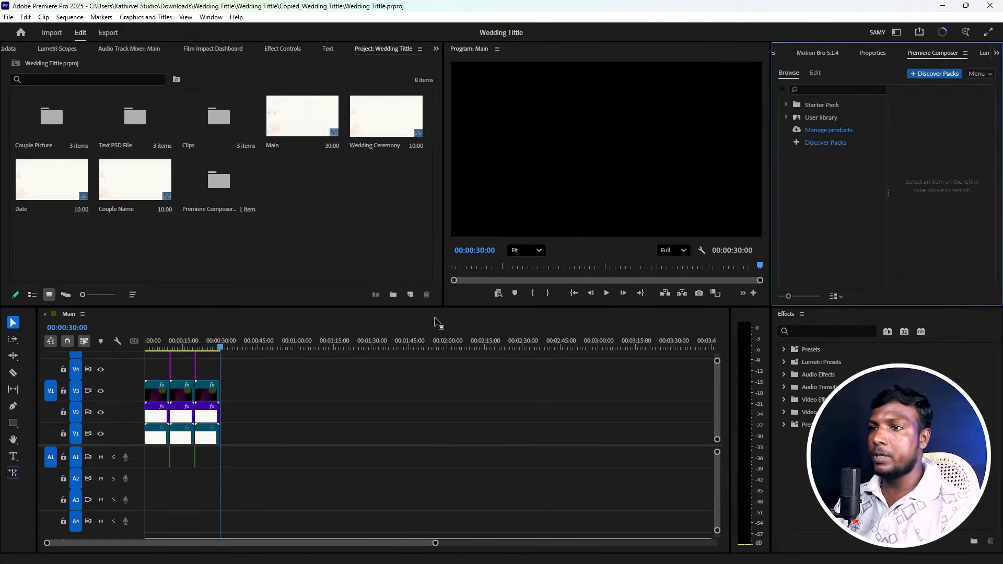
Play the Main sequence from its start to preview the opening couple title
left_click_drag(220, 347, 151, 359)
left_click(157, 391)
left_click(147, 349)
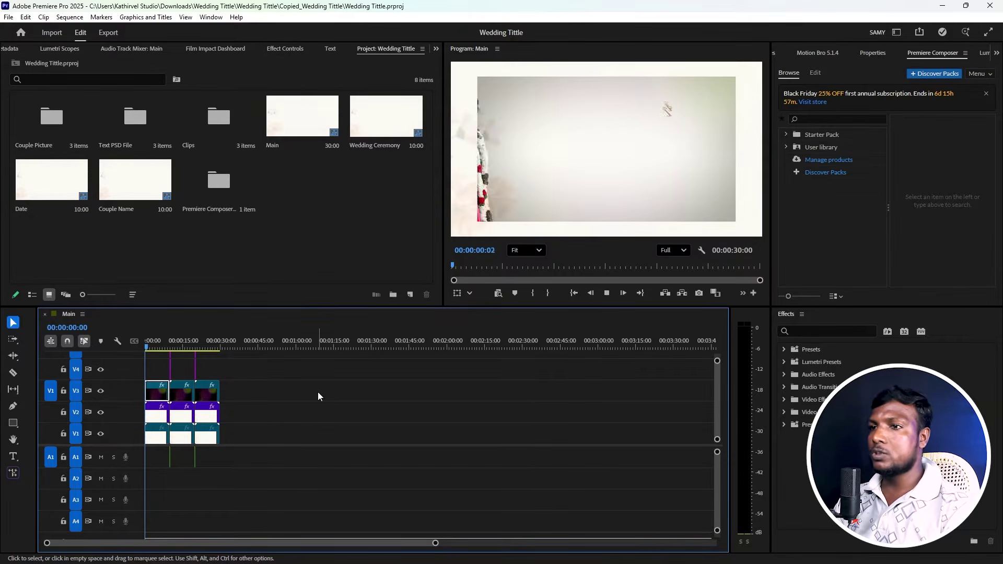
key("space")
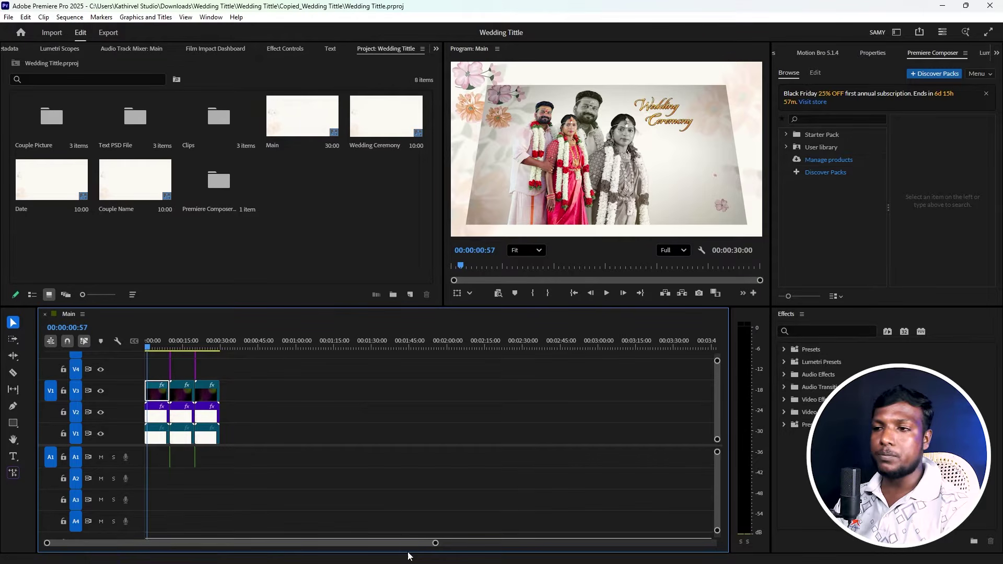
left_click(480, 556)
left_click(479, 556)
Open the nested Wedding Ceremony sequence from Main and identify its couple photo clips and the Wedding.psd title clip
left_click(155, 418)
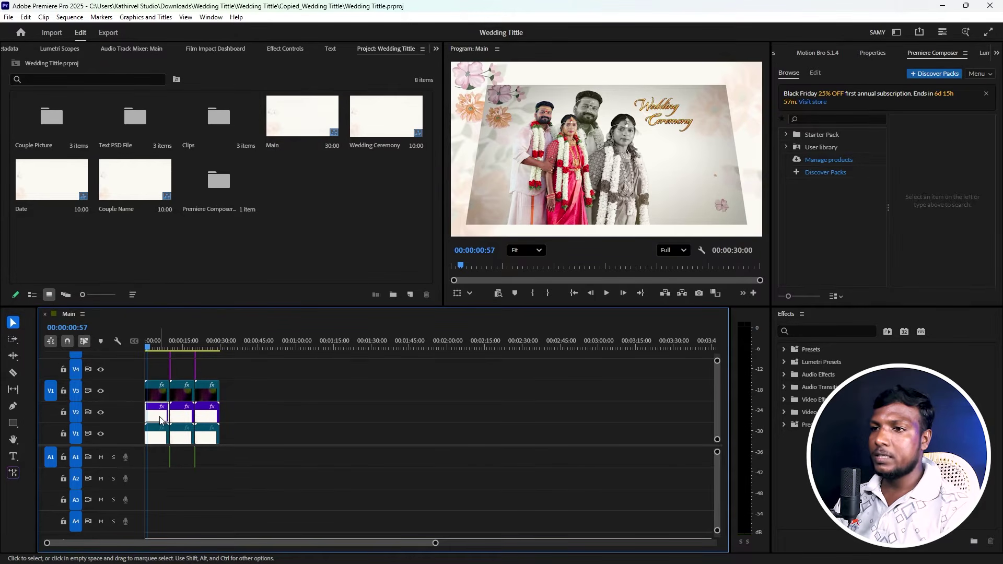
key("=")
key("=")
key("=")
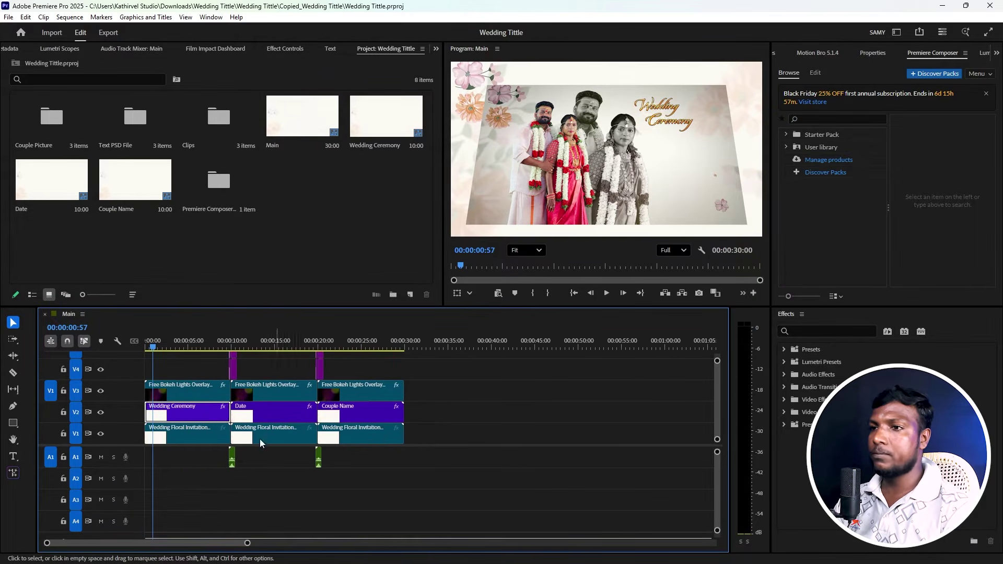
double_click(194, 413)
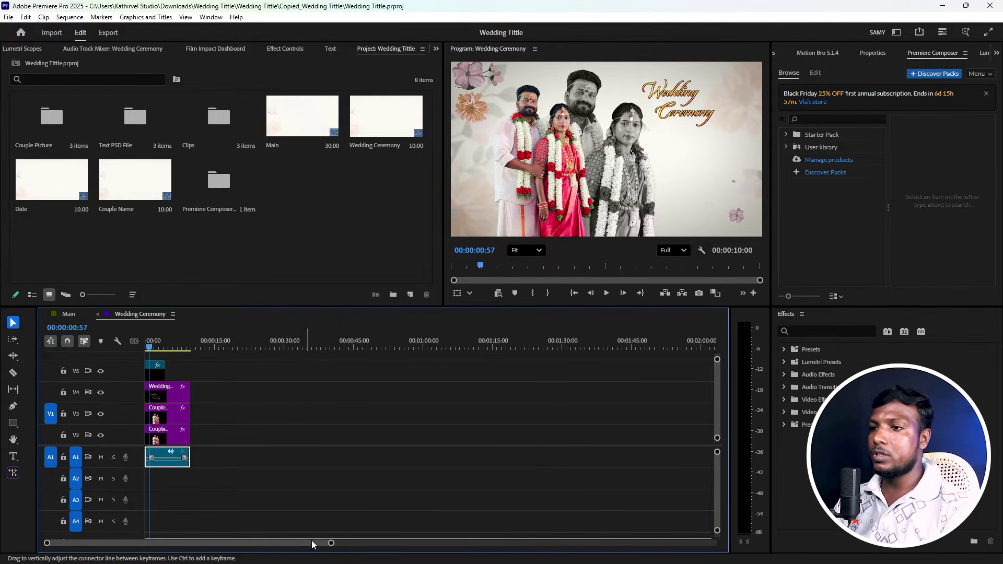
left_click_drag(331, 543, 224, 541)
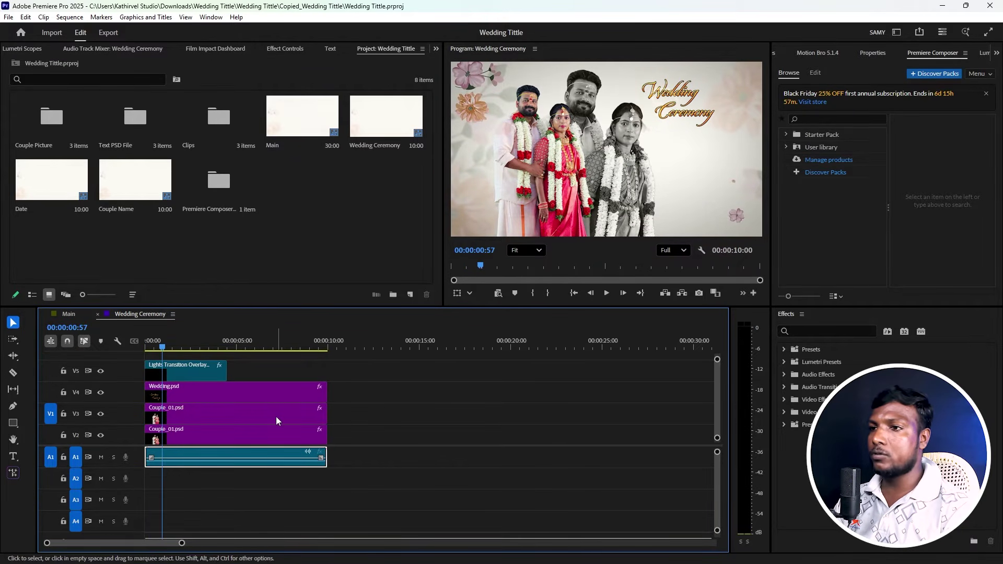
left_click_drag(344, 416, 295, 433)
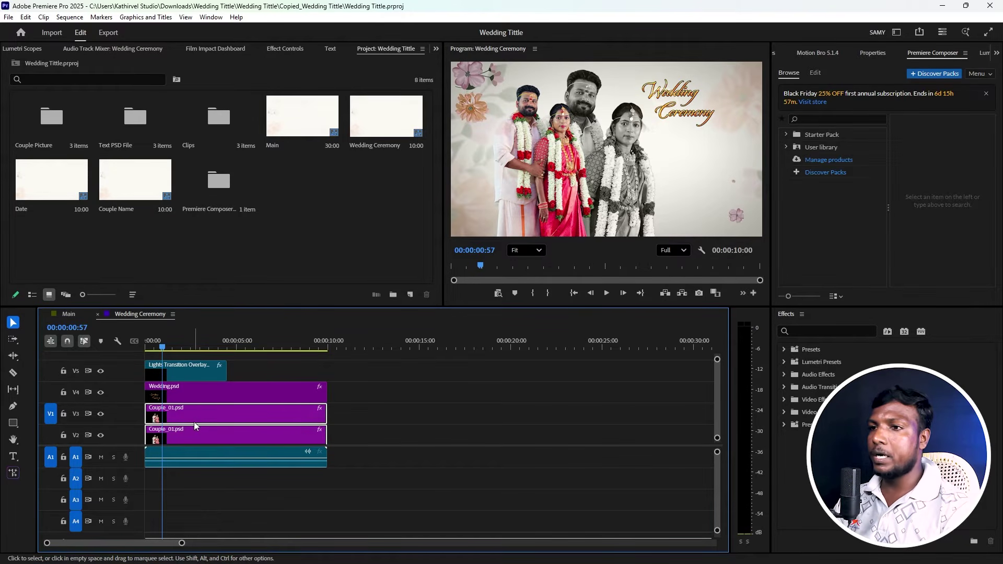
left_click(173, 394)
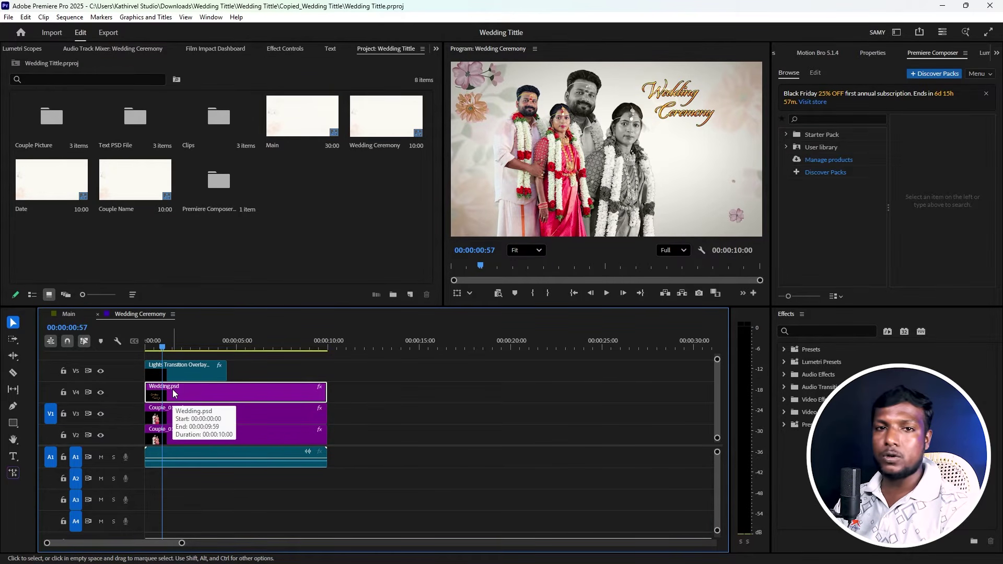
Create a project bin named Couple Change and open it
left_click(218, 224)
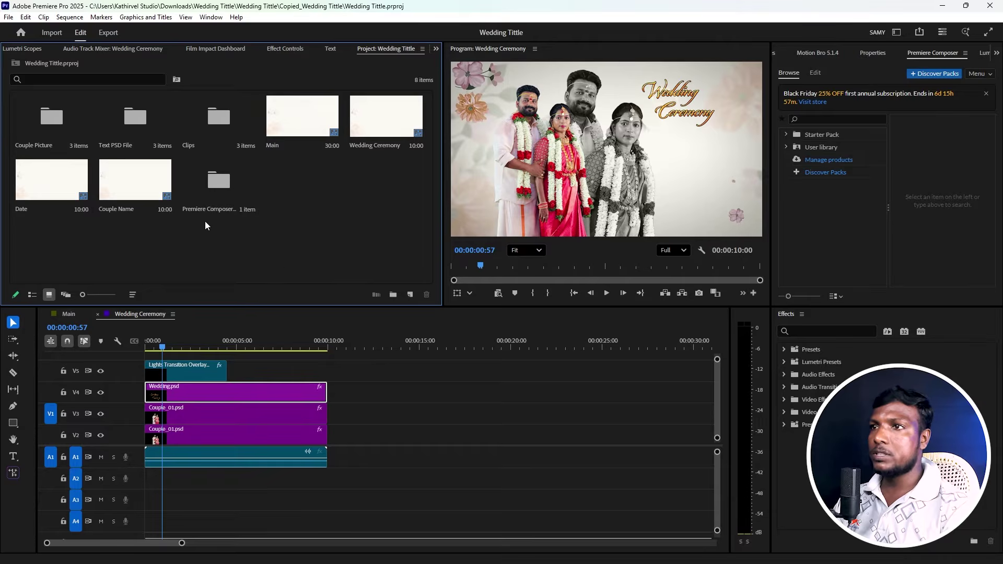
right_click(293, 218)
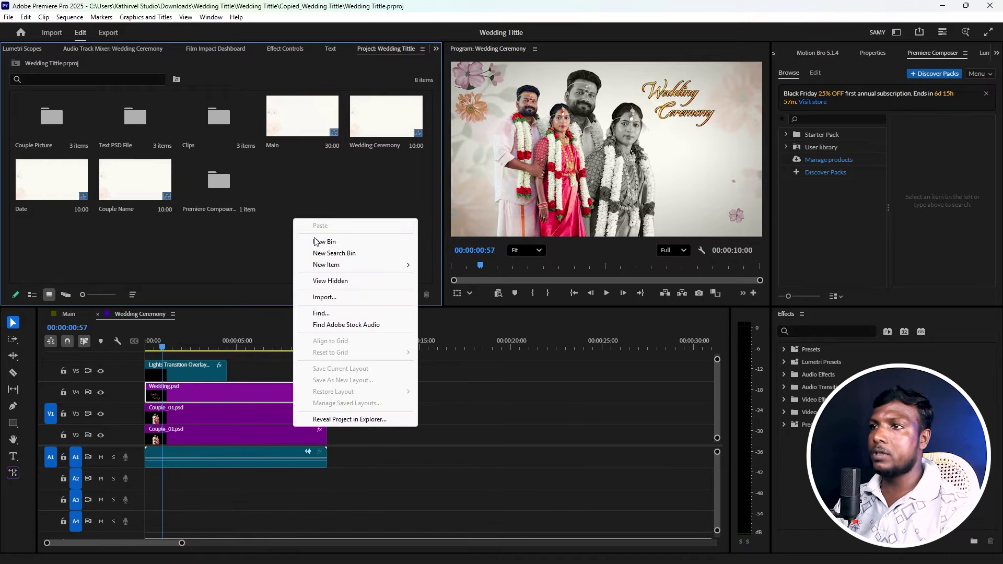
left_click(318, 242)
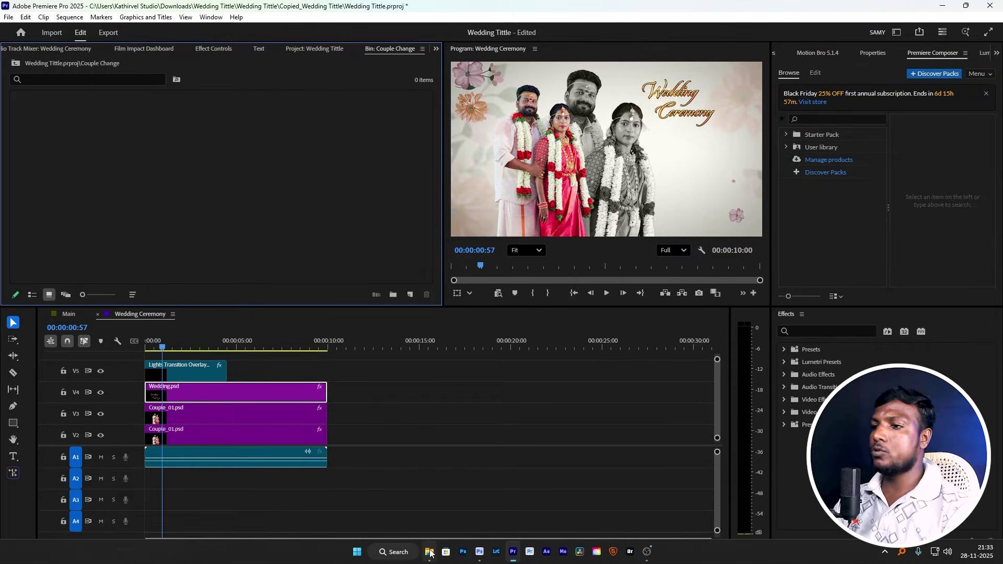
Import Couple (1).psd, Couple (2).psd and Couple (3).psd from Downloads into the Couple Change bin, with all layers merged
left_click(430, 551)
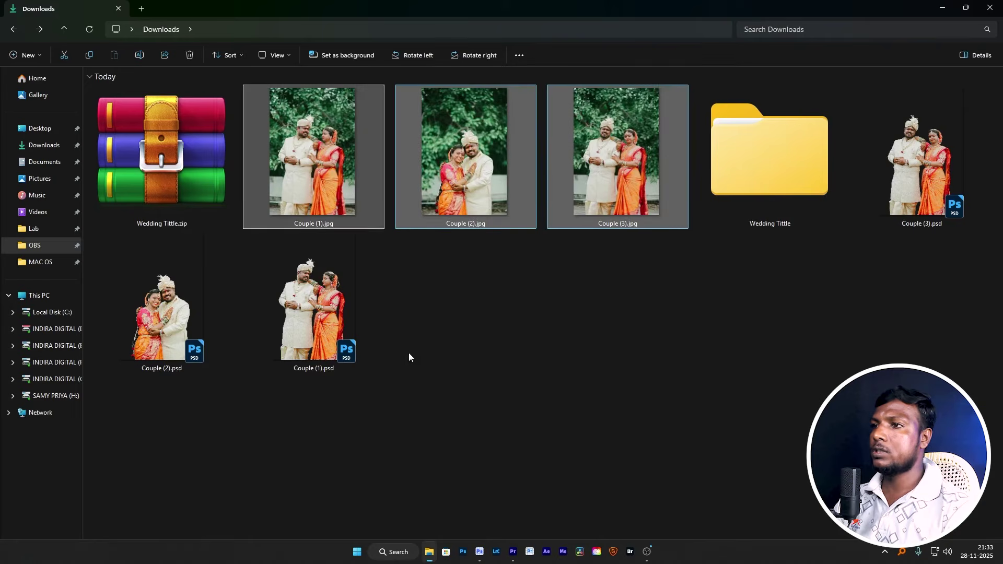
left_click(315, 314, "shift")
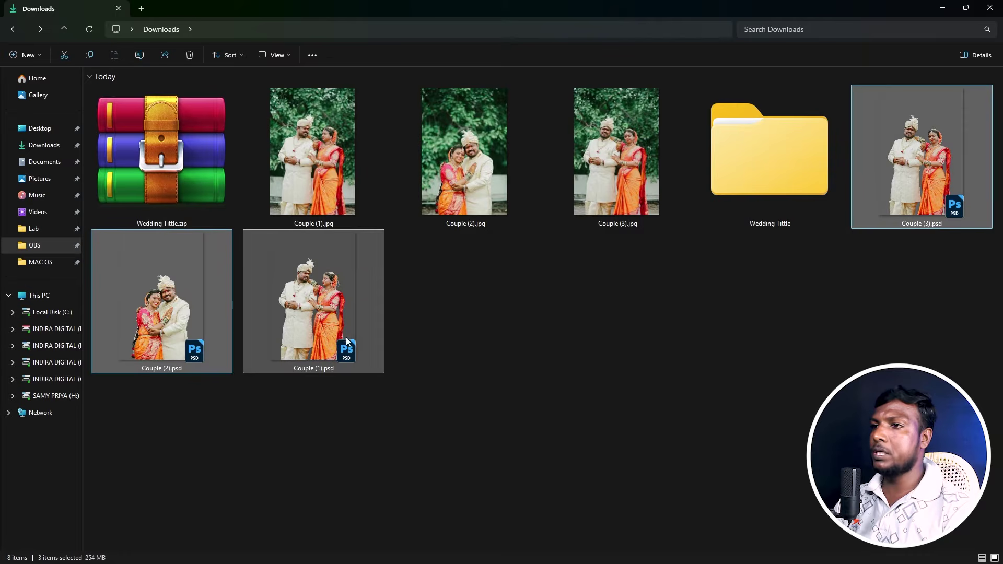
left_click_drag(949, 153, 210, 236)
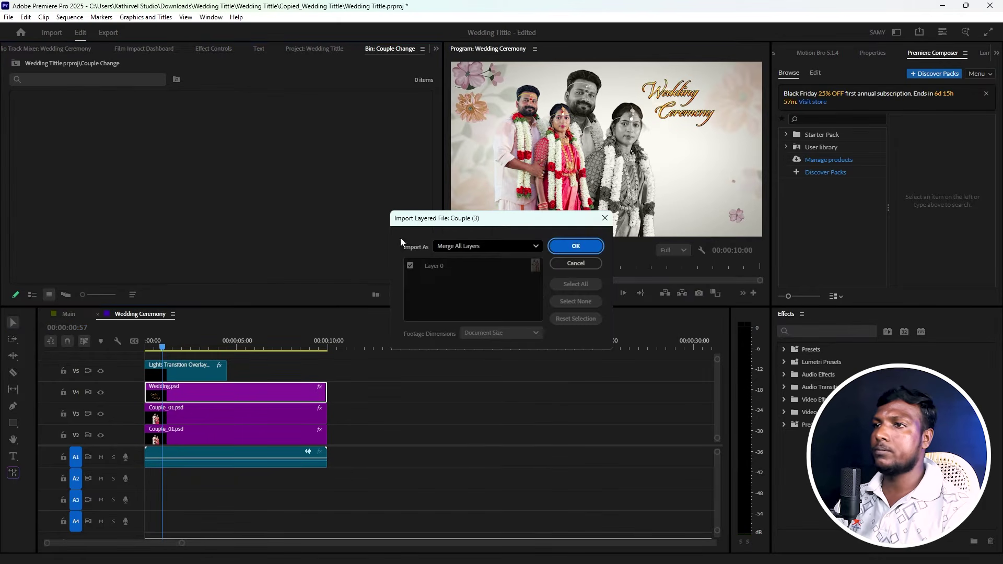
left_click(566, 248)
left_click(579, 250)
left_click(584, 253)
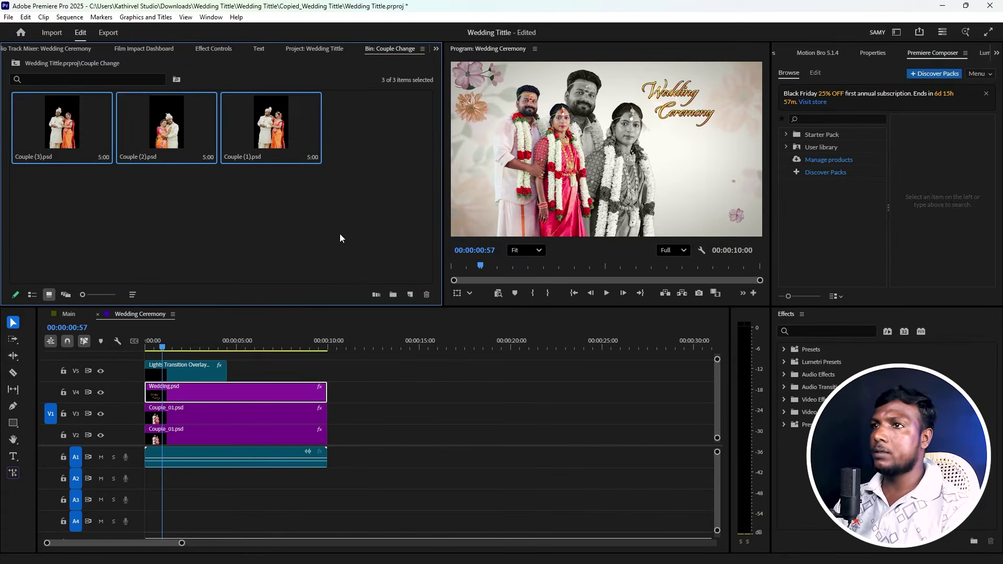
Replace both Couple_01.psd clips in the Wedding Ceremony sequence with Couple (1).psd, keeping their effects
left_click_drag(368, 439, 272, 412)
left_click(243, 157)
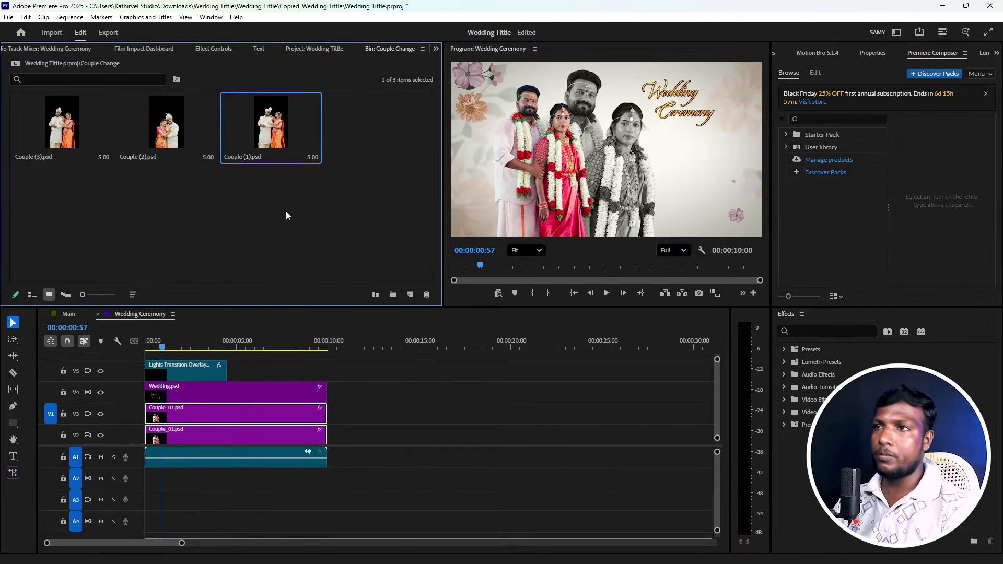
left_click_drag(269, 132, 289, 381)
left_click_drag(281, 414, 281, 413)
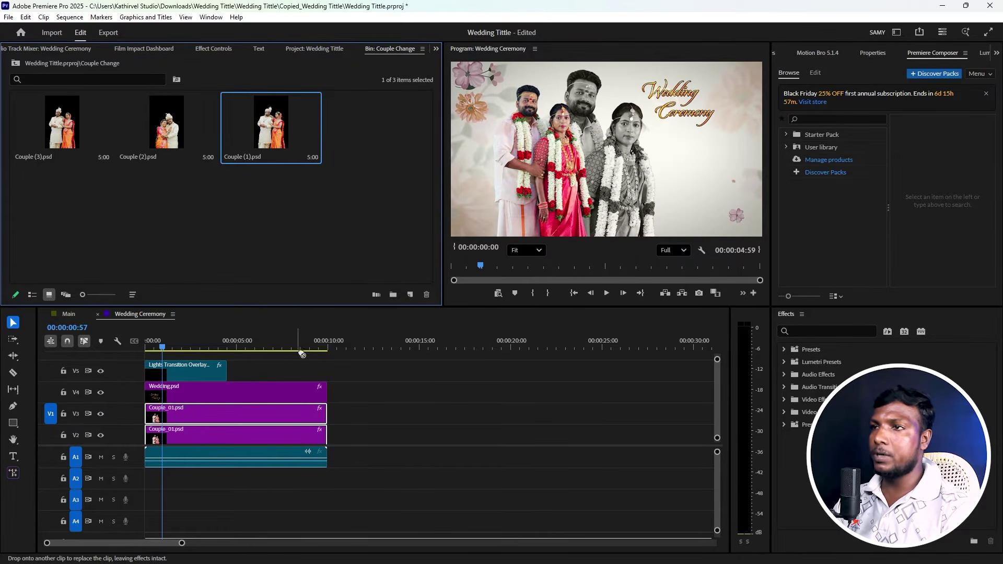
left_click_drag(344, 417, 306, 436)
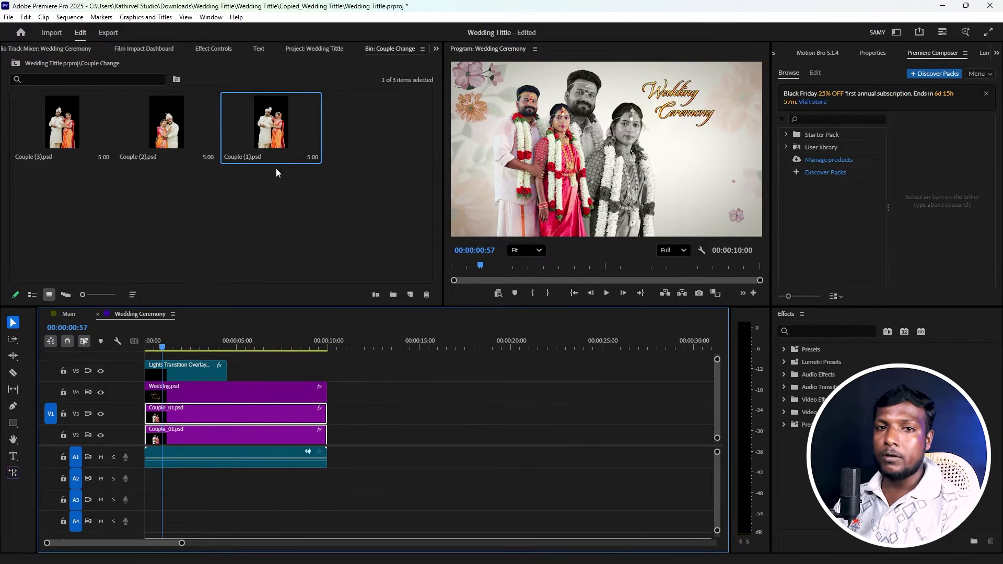
left_click_drag(282, 117, 260, 417)
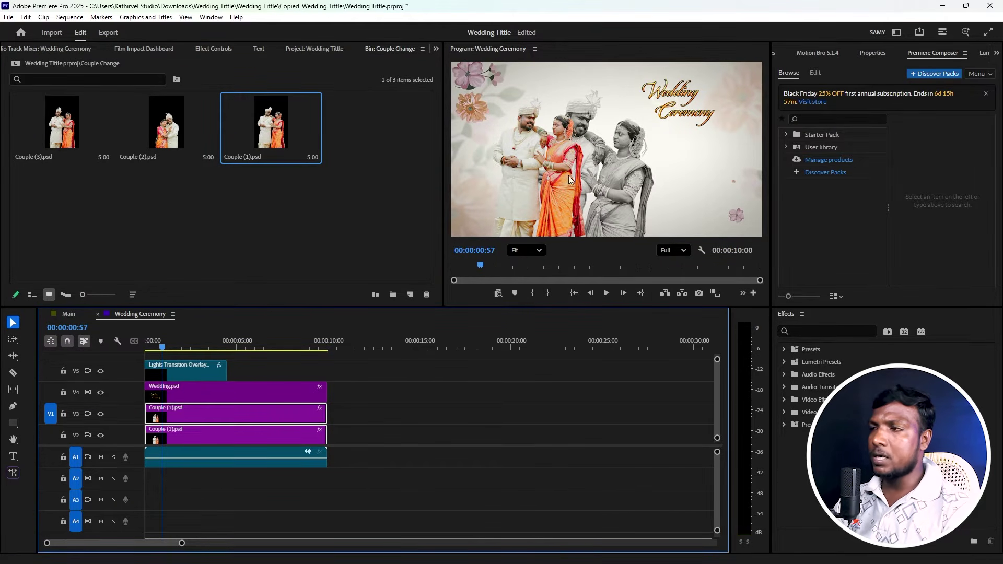
Set the Couple (1).psd clip on V3 to scale 117 and position 497.4, 499.0
left_click(276, 415)
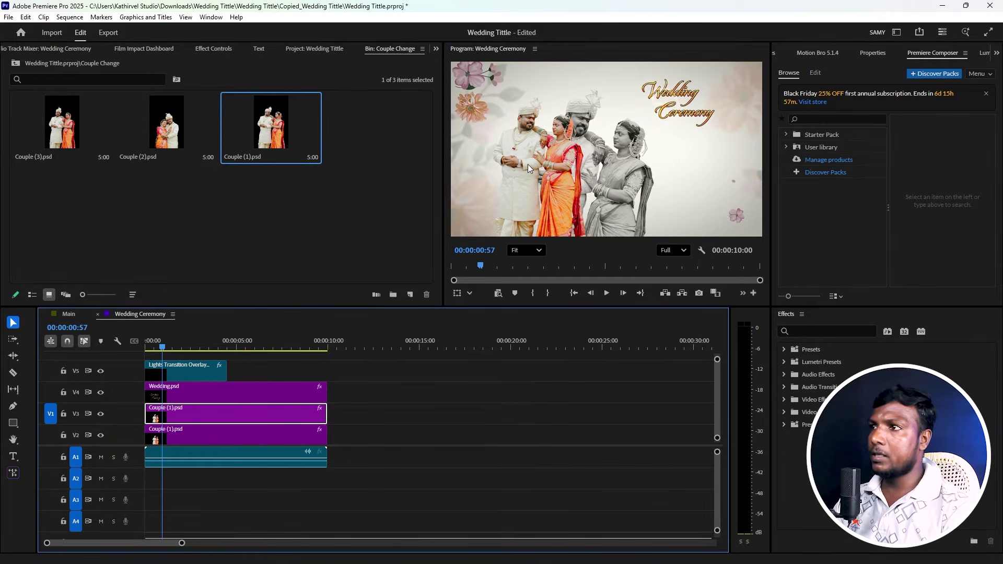
left_click(296, 437)
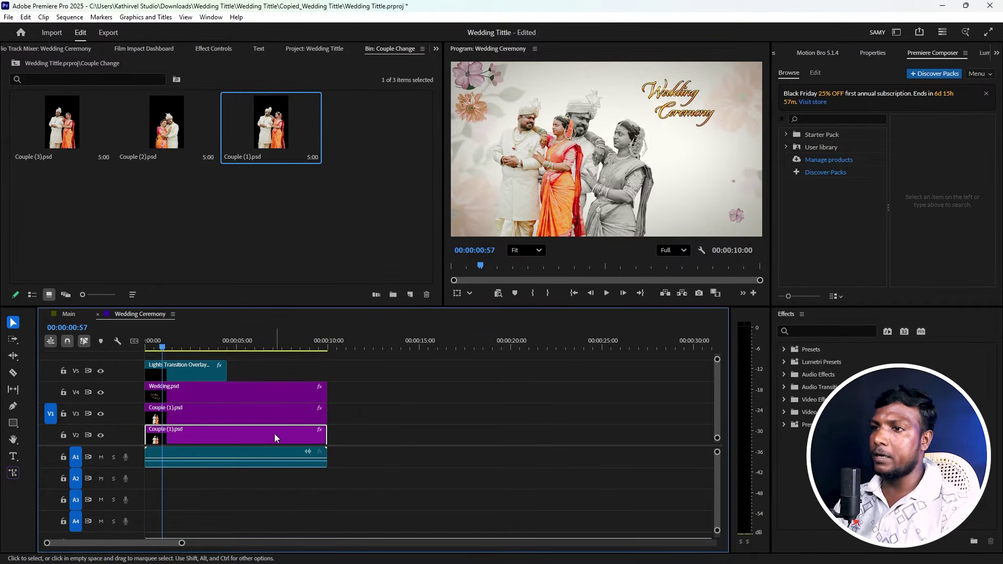
left_click(267, 408)
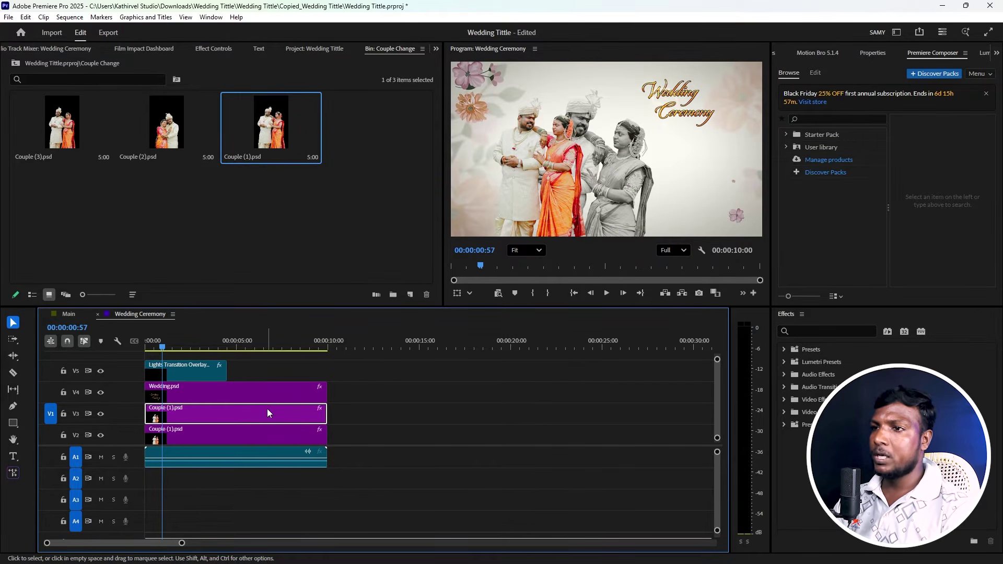
left_click(213, 48)
mouse_move(110, 113)
left_mouse_down()
mouse_move(120, 114)
mouse_move(99, 103)
mouse_move(139, 105)
mouse_move(104, 103)
left_mouse_up()
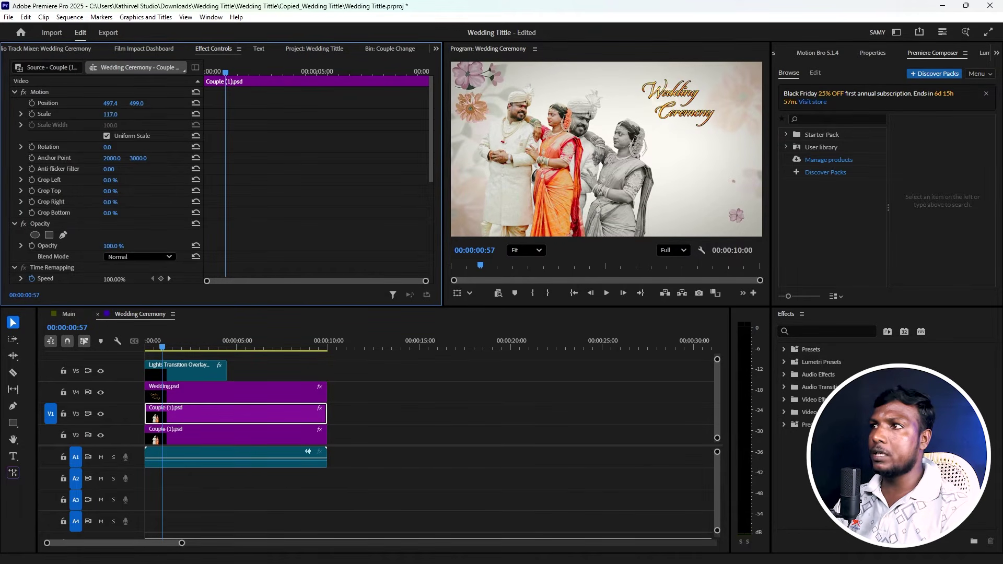
Set the Couple (1).psd clip on V2 to scale 161 and position 958.4, 653.0, and return the playhead to the start
left_click(209, 435)
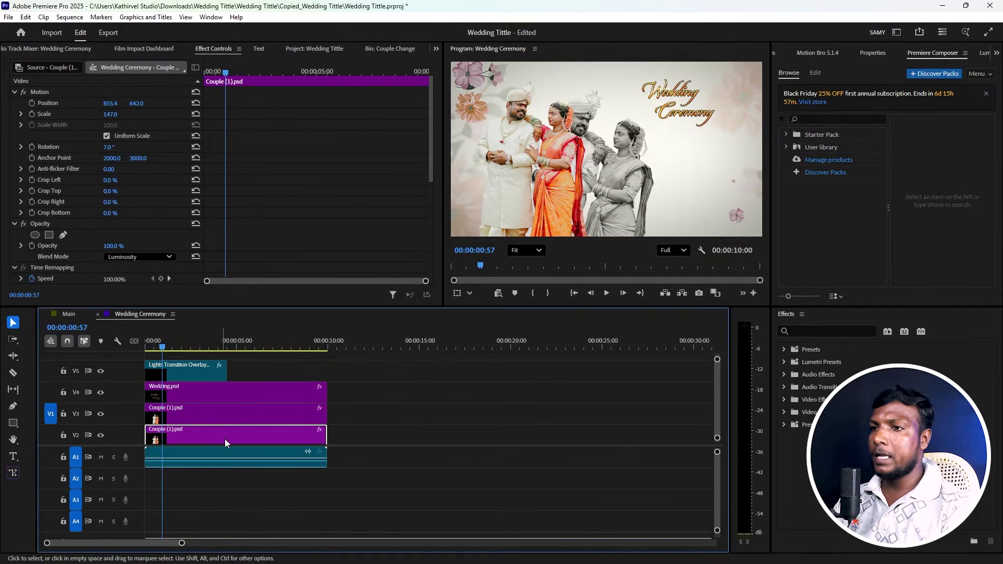
left_click_drag(110, 114, 133, 103)
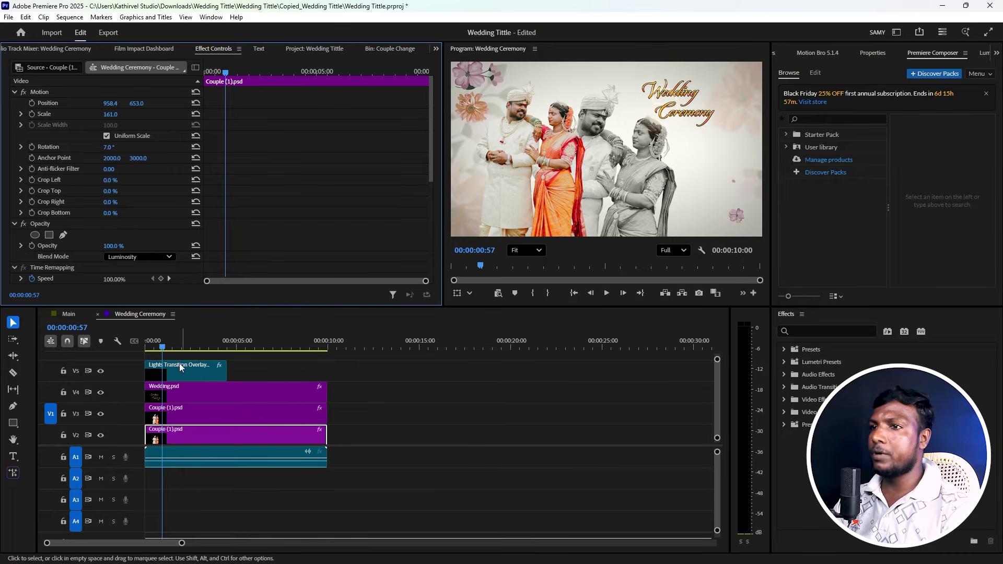
left_click(147, 347)
Play the Main sequence to check the replaced couple in the framed title
left_click(71, 313)
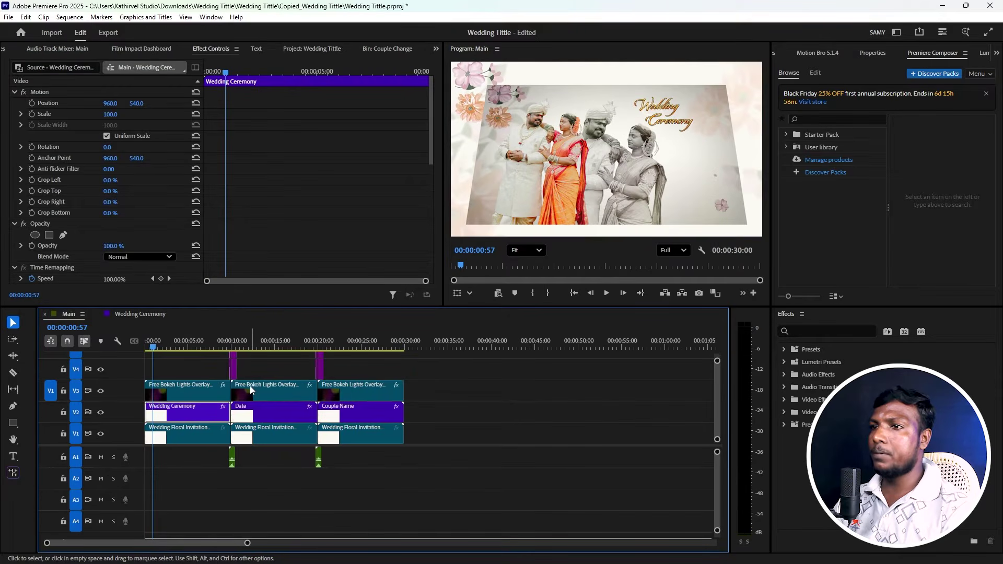
key("space")
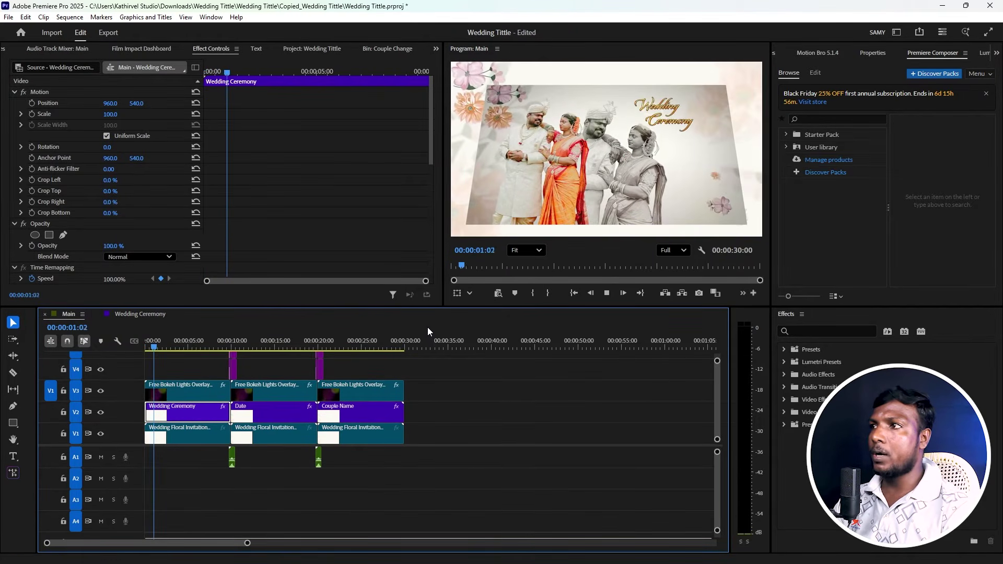
key("space")
Locate the Wedding.psd title clip's source file in the Copied_Wedding Tittle folder, and return to Downloads
left_click(132, 313)
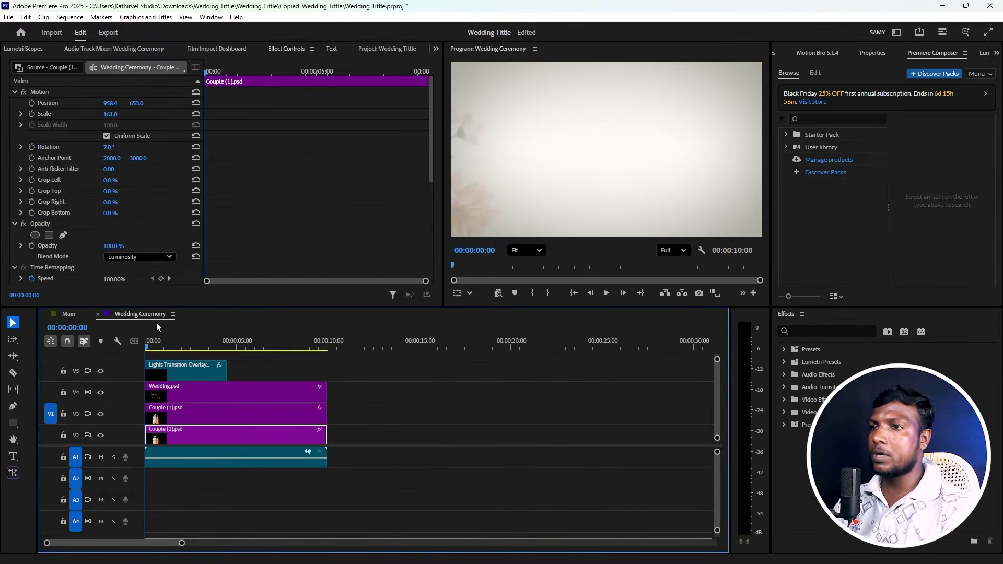
left_click(198, 389)
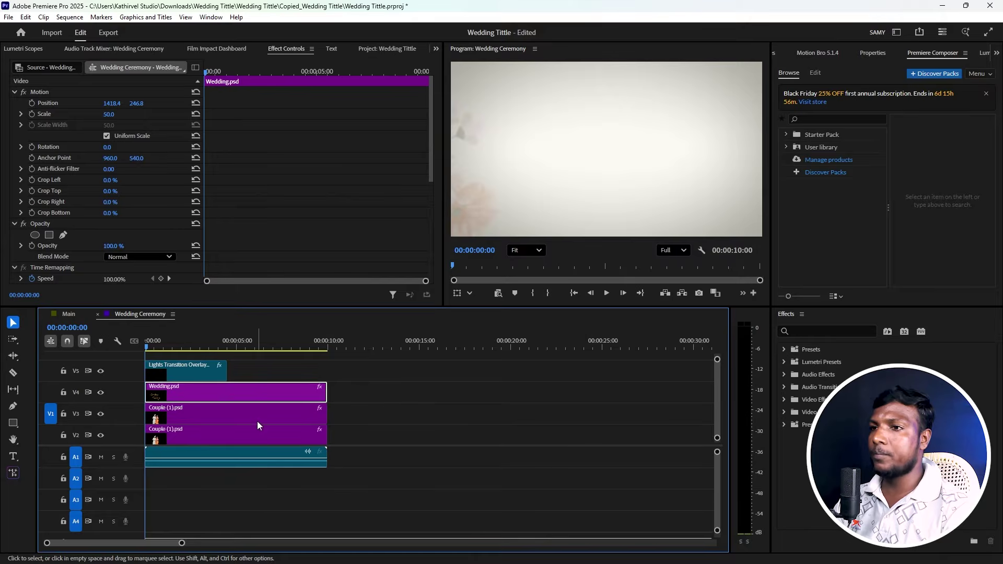
mouse_move(369, 541)
mouse_move(433, 558)
left_click(438, 466)
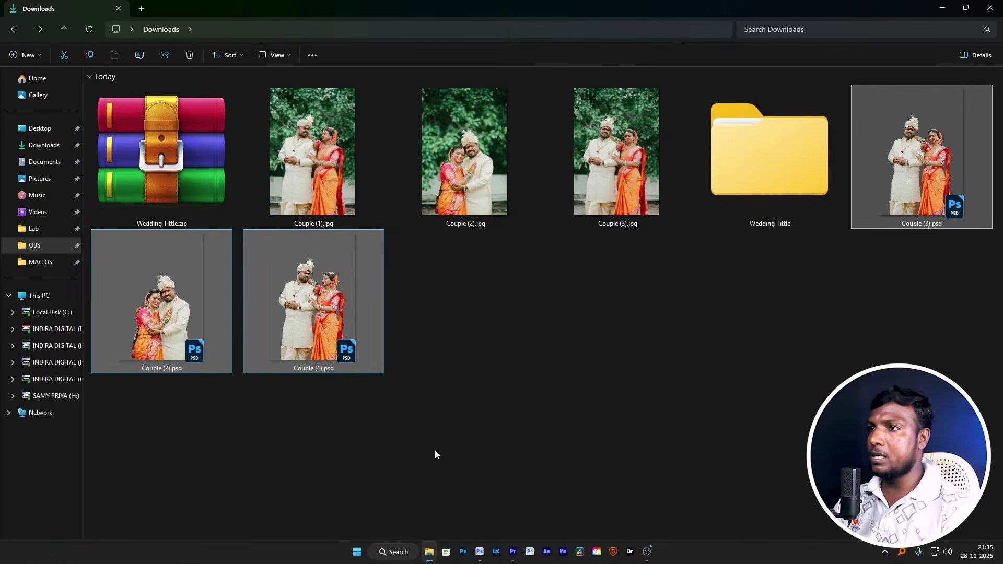
double_click(738, 169)
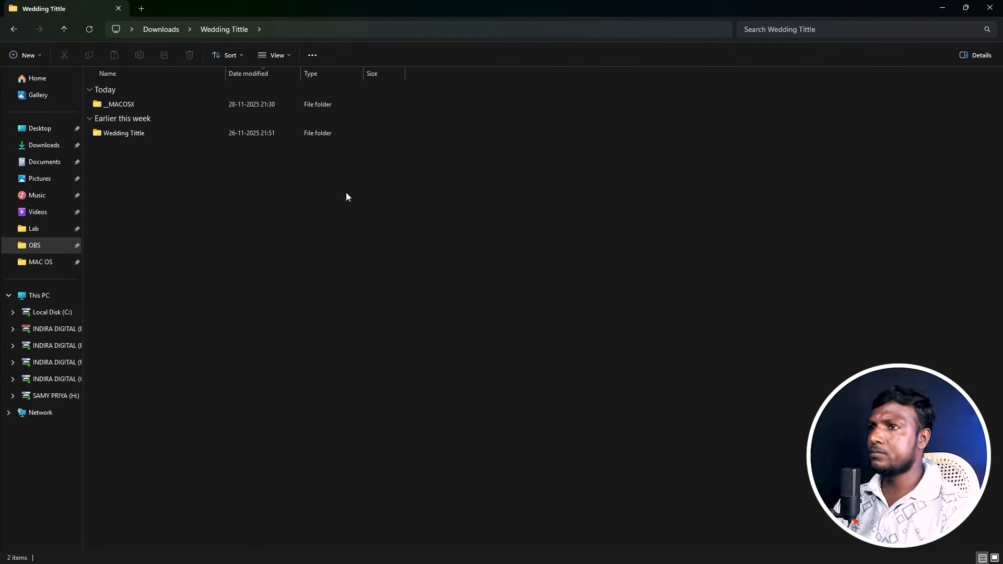
double_click(139, 133)
left_click(138, 109)
double_click(138, 105)
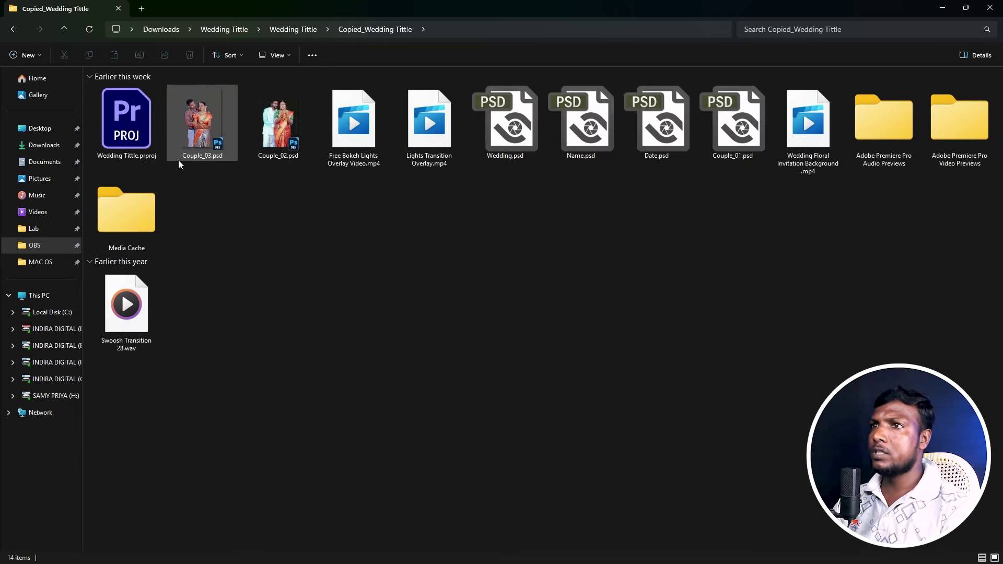
left_click(524, 143)
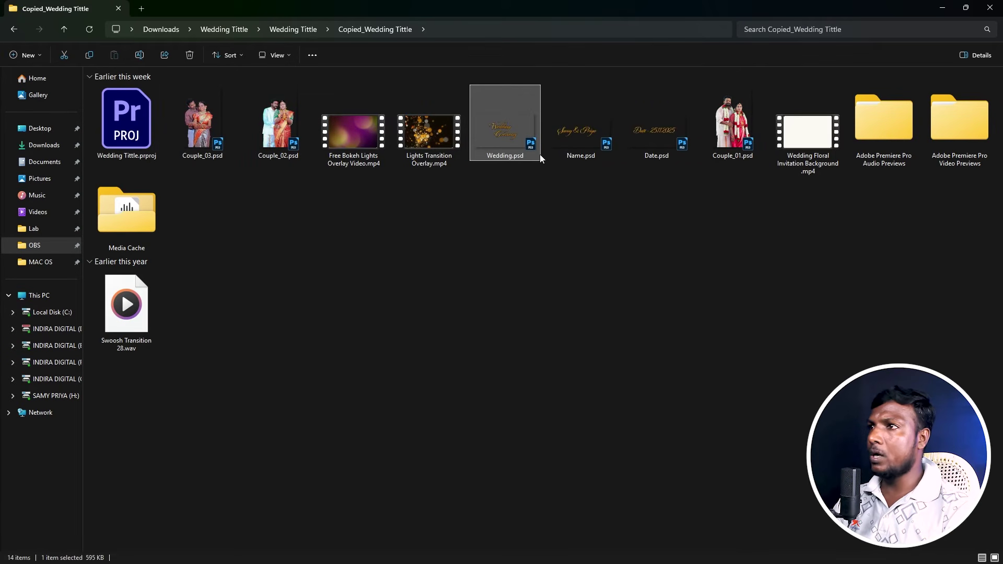
key("alt+Left")
key("alt+Left")
key("alt+Left")
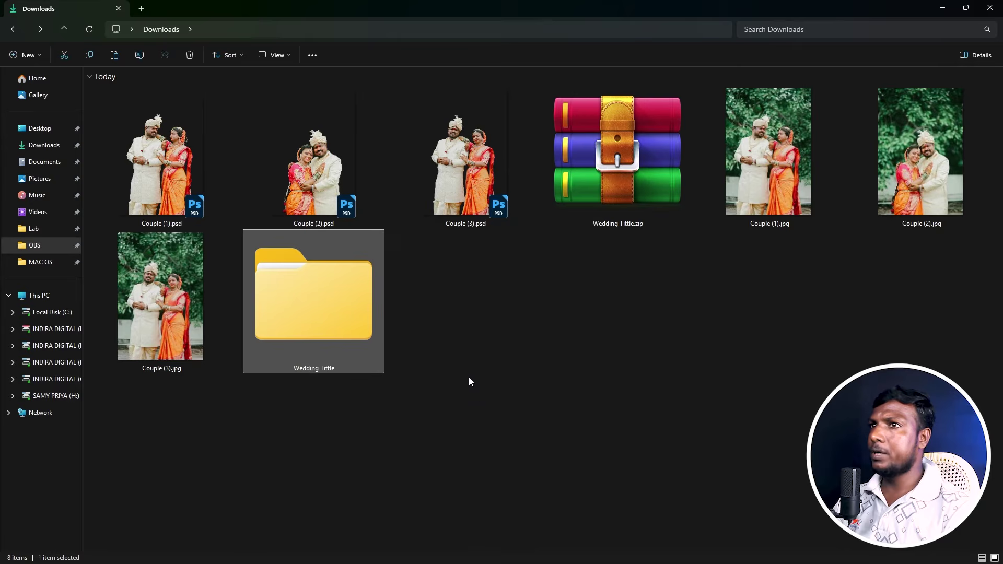
In Photoshop, select both the Wedding and Ceremony text layers of Wedding.psd and display their character settings
left_click_drag(178, 478, 502, 239)
key("v")
left_click_drag(441, 168, 340, 387)
left_click(794, 51)
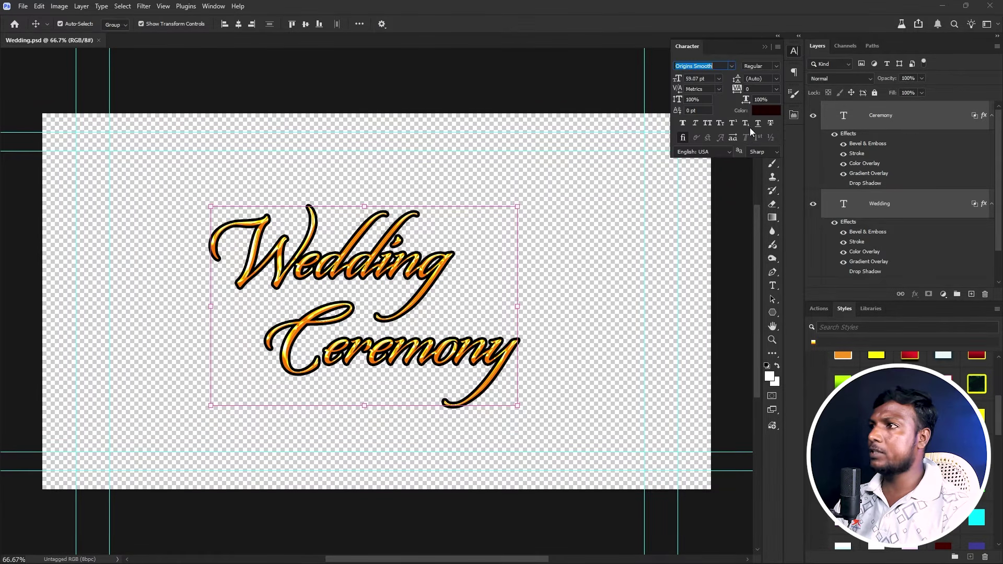
Set the font of both the Wedding and Ceremony text layers to Myriad Pro
left_click(732, 66)
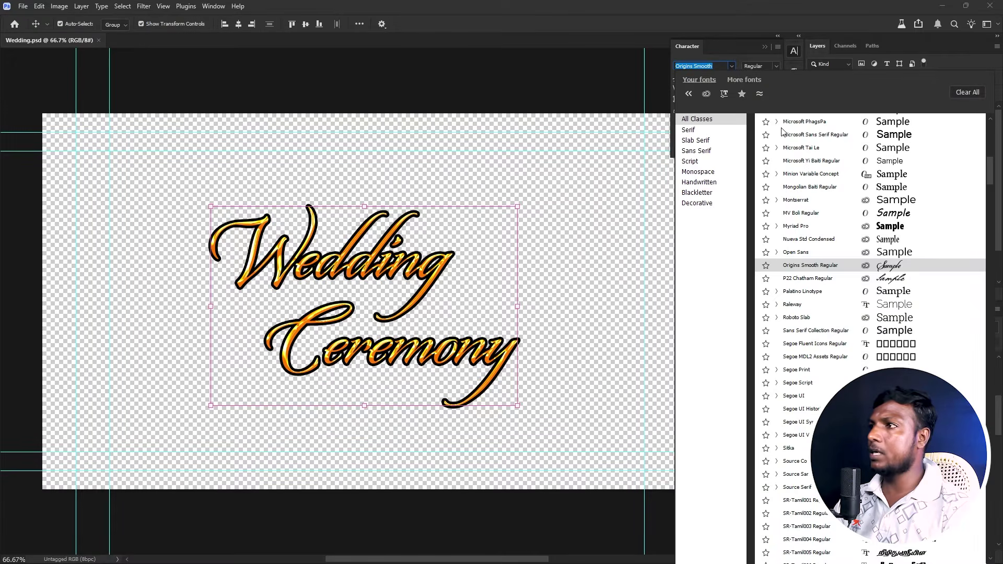
left_click(865, 226)
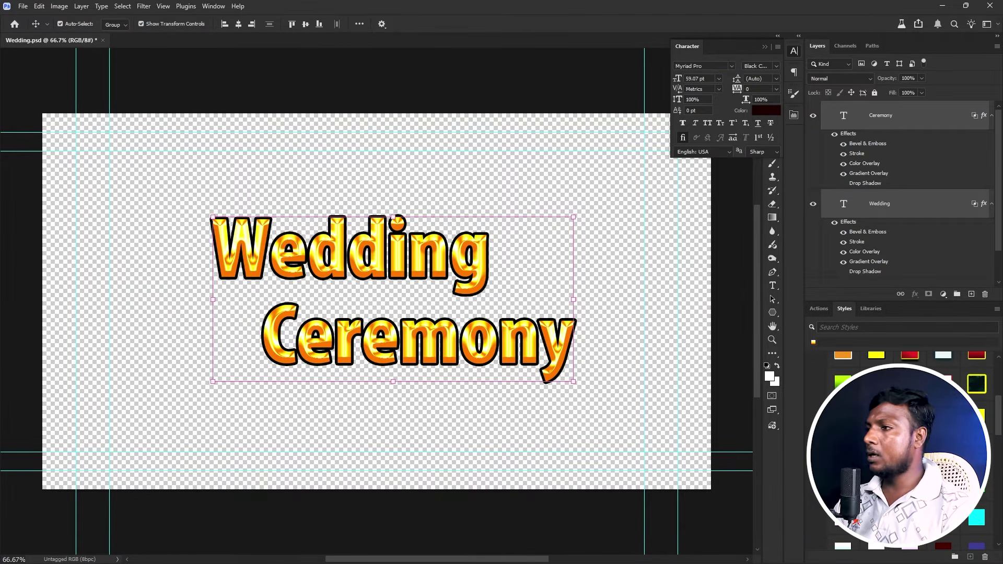
Try several preset layer styles on both title text layers, including white-blue, multicolour, white-magenta and glowing green looks
scroll(875, 503, "down", 3)
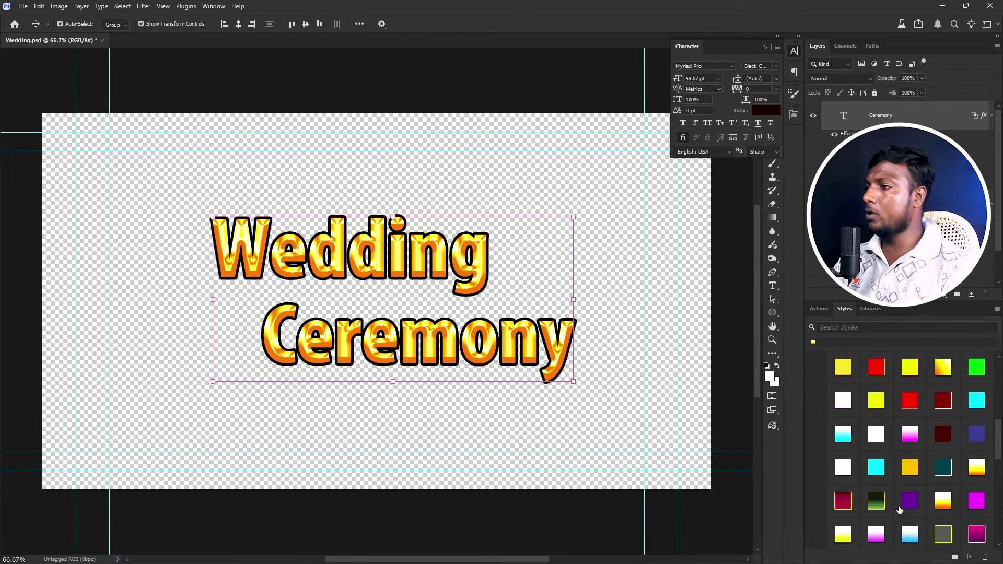
left_click(910, 534)
scroll(915, 531, "down", 3)
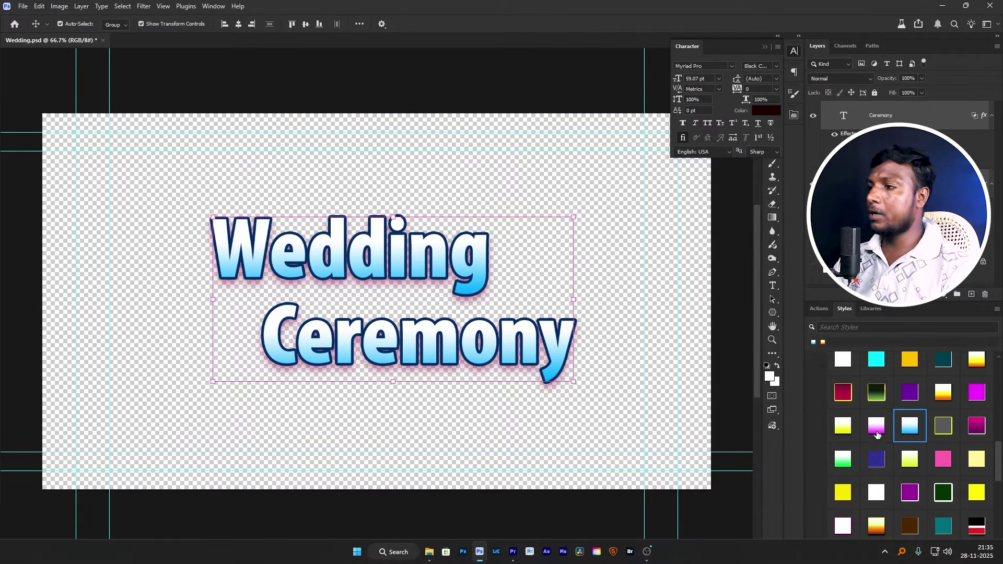
scroll(890, 457, "up", 4)
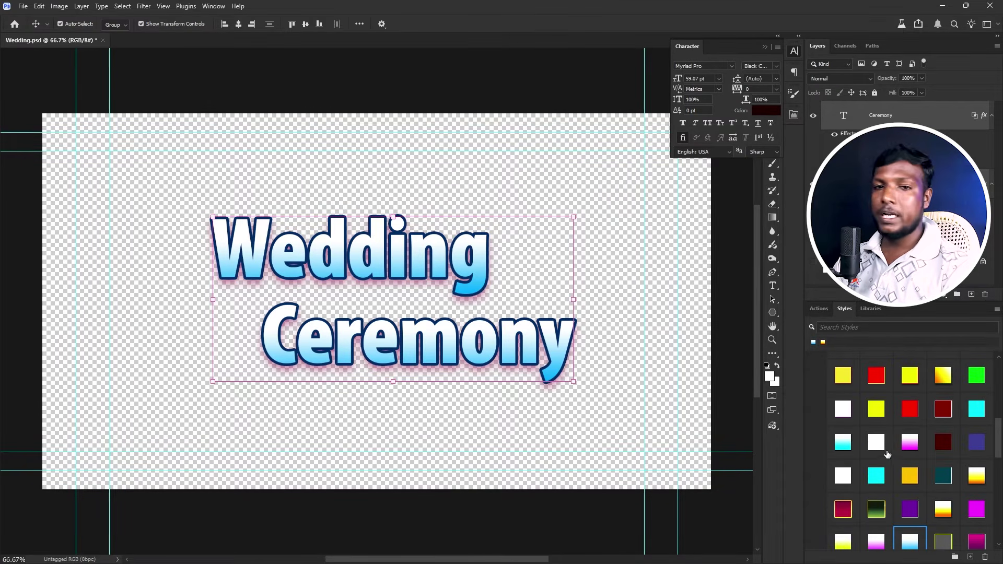
scroll(915, 460, "down", 1)
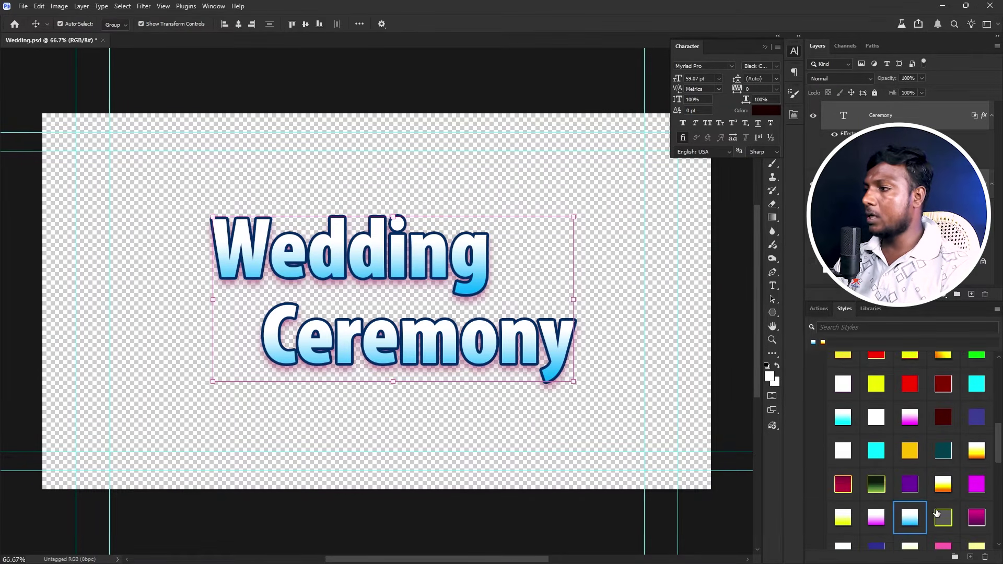
left_click(974, 519)
scroll(890, 501, "down", 10)
scroll(950, 521, "down", 4)
left_click(948, 413)
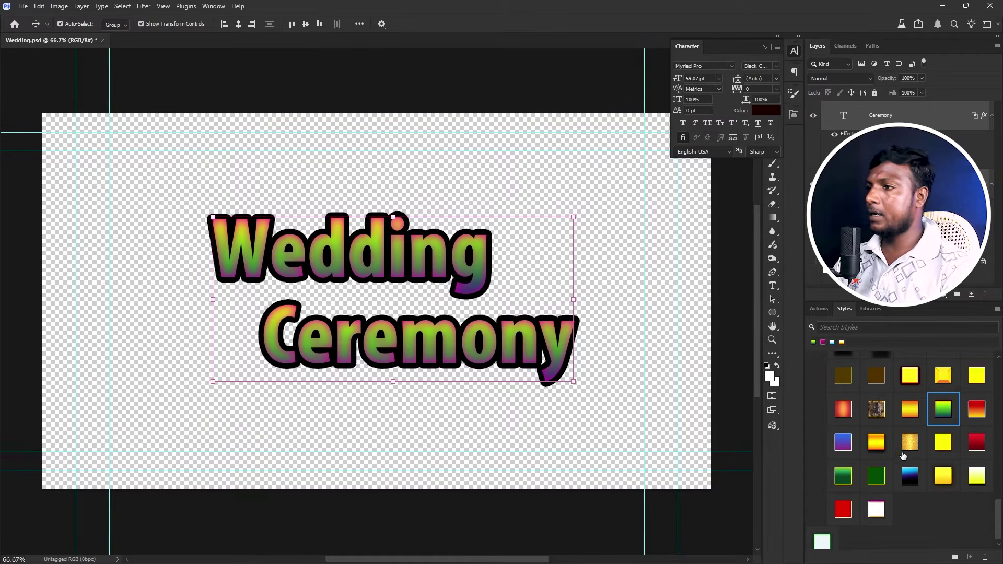
left_click(842, 476)
left_click(878, 510)
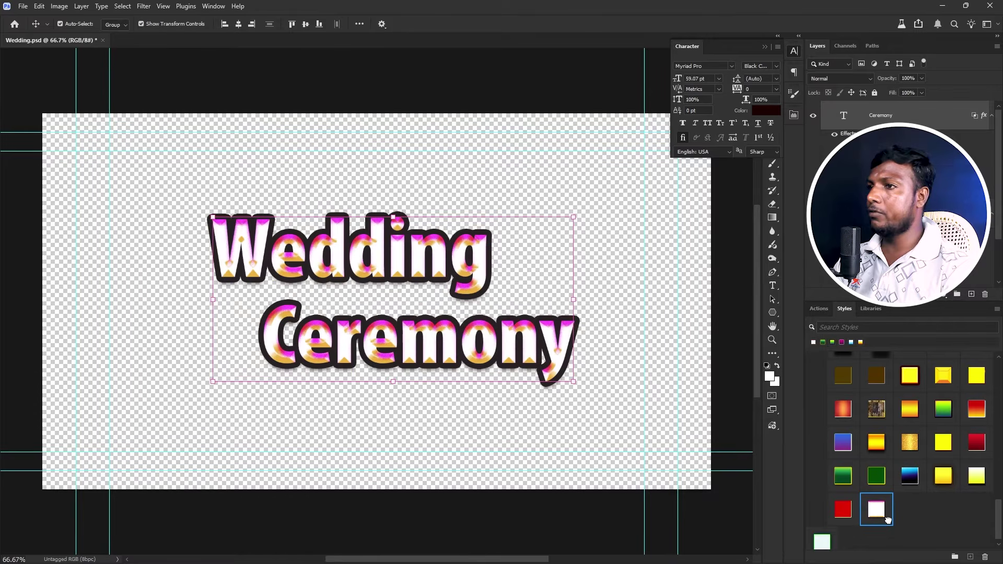
left_click(822, 541)
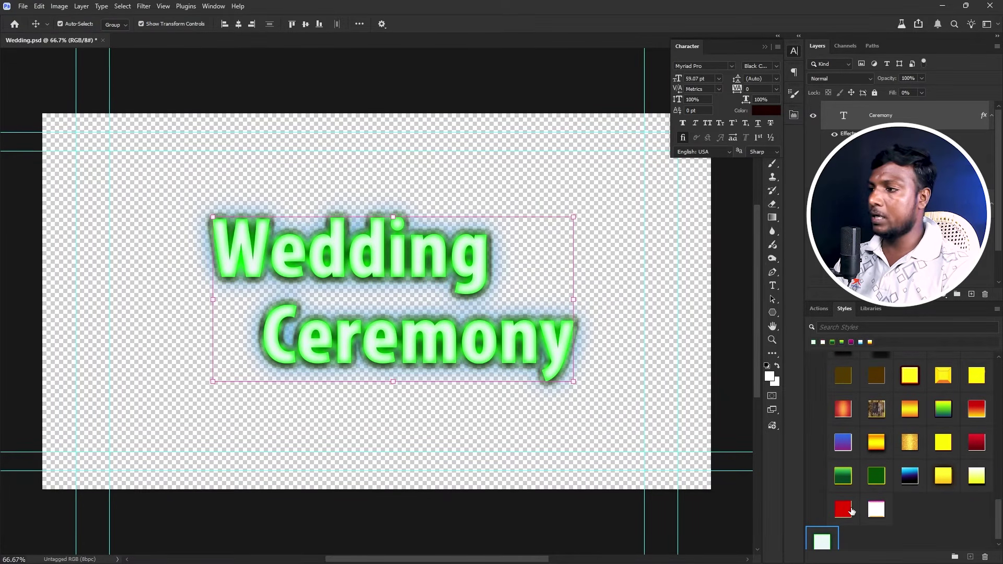
Apply the dark red preset style to both text layers, save and close Wedding.psd, and import it into the Premiere Pro project
left_click(973, 445)
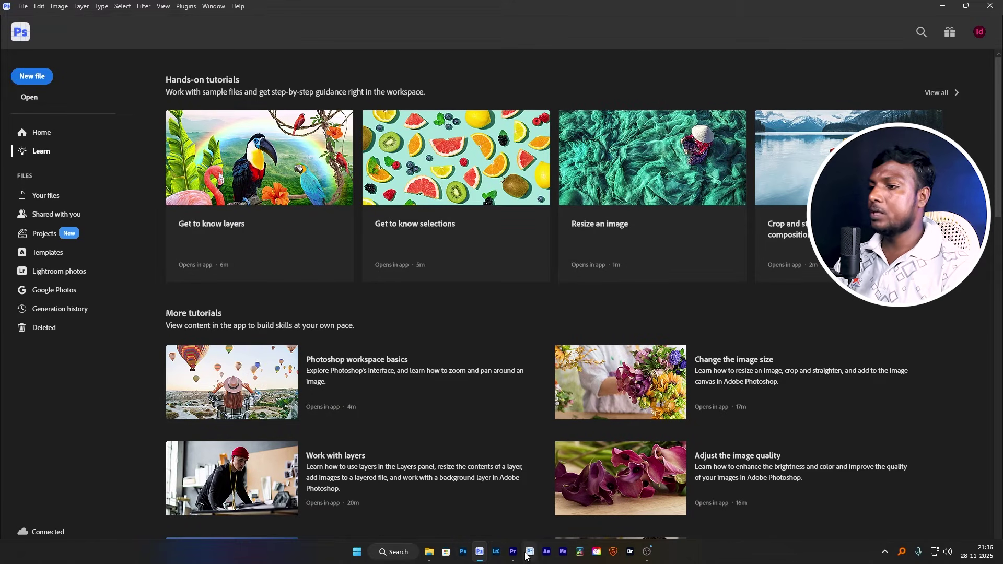
left_click(429, 552)
left_click_drag(465, 330, 397, 269)
left_click(573, 245)
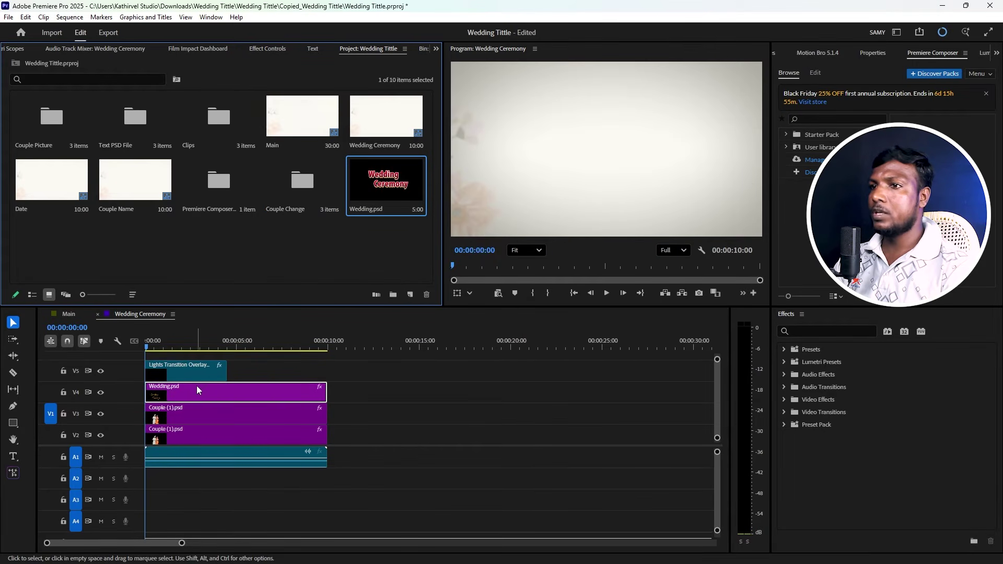
Replace the Wedding.psd clip on V4 of the Wedding Ceremony sequence with the newly imported Wedding.psd, and play the sequence to check it
left_click(196, 400)
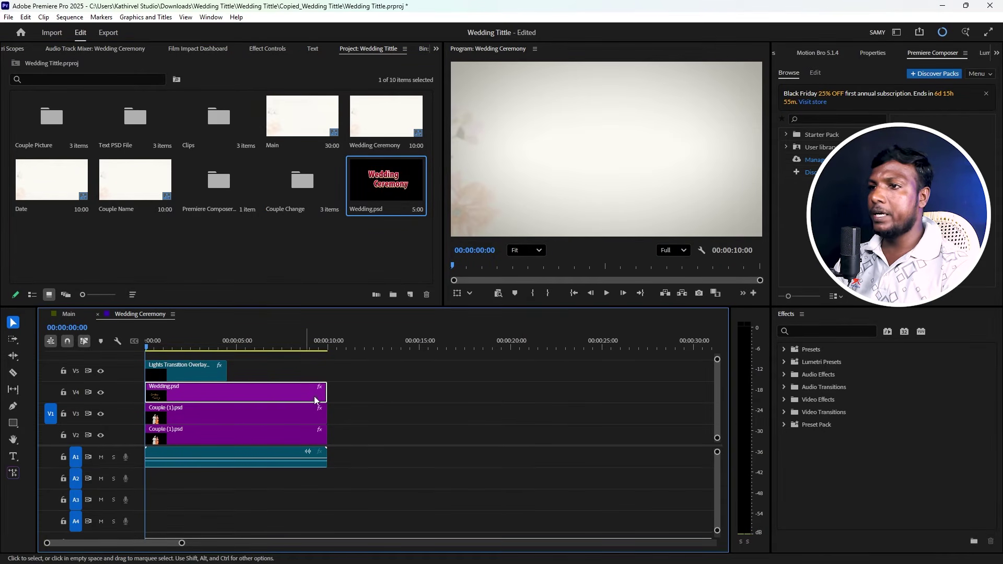
left_click(388, 181)
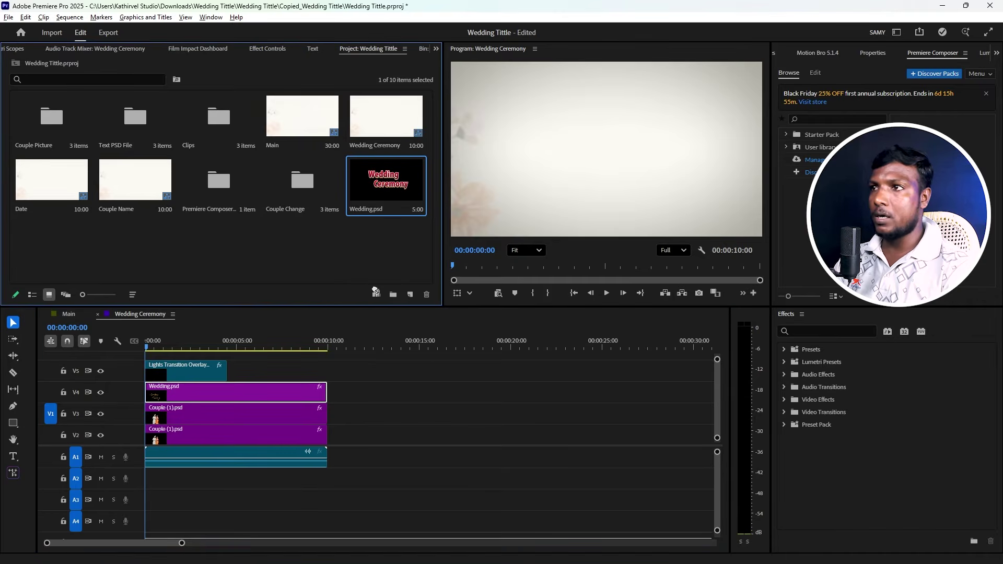
left_click(265, 387)
key("space")
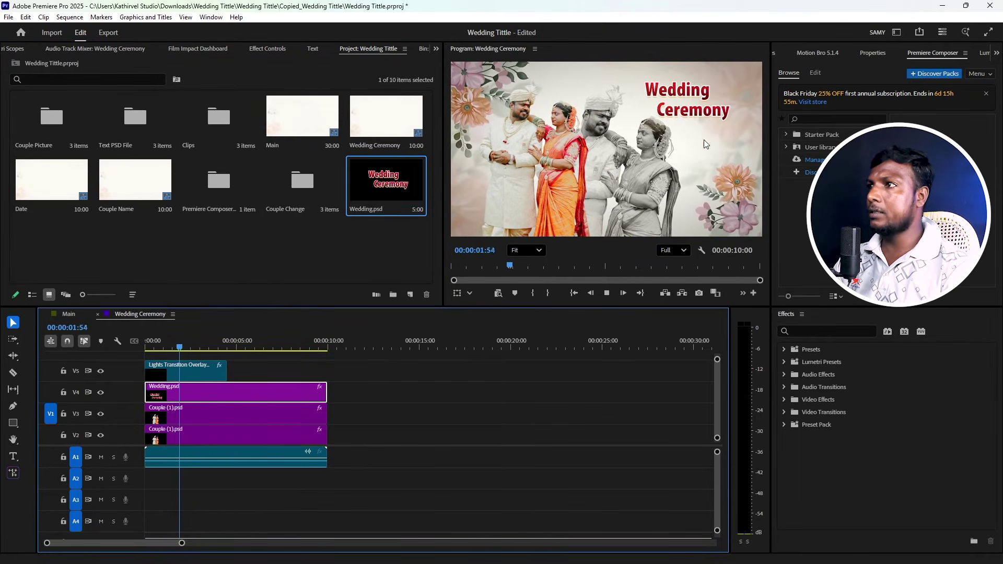
key("space")
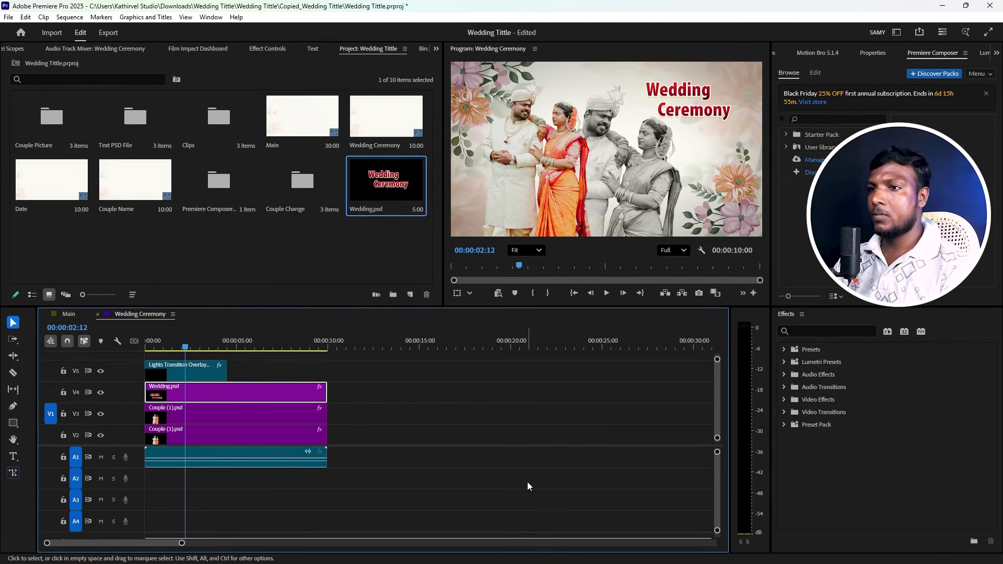
left_click(207, 464)
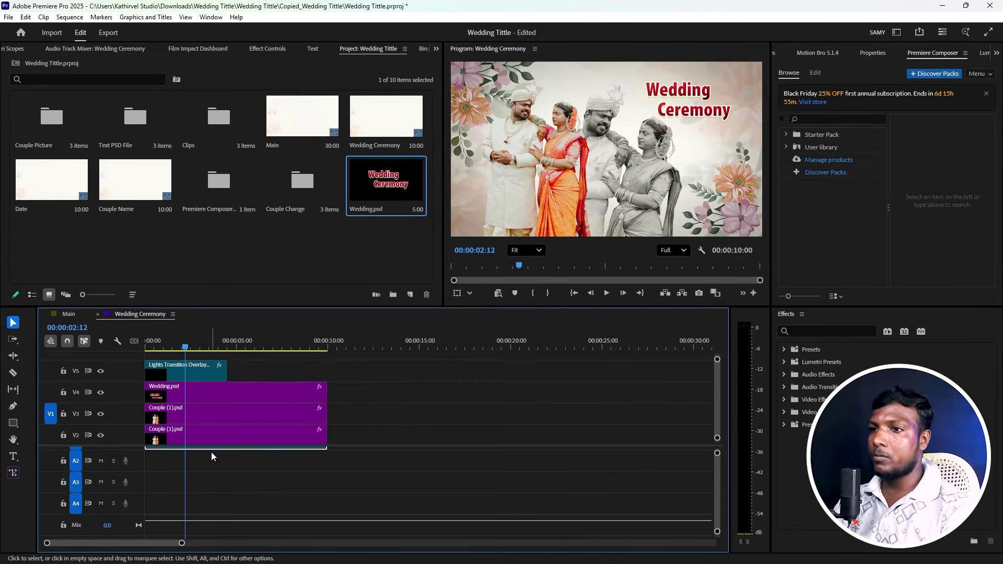
scroll(215, 424, "down", 1)
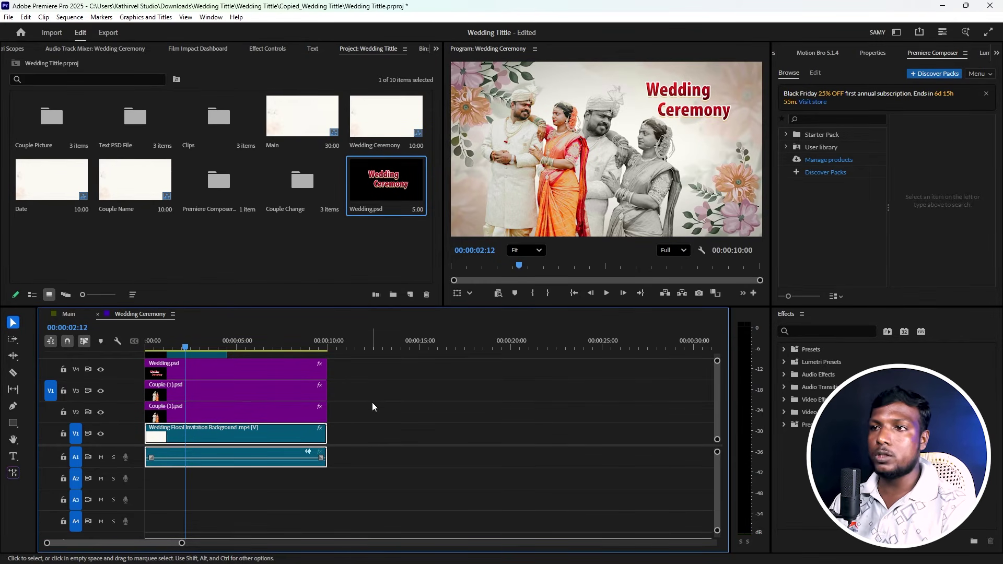
Open the Date sequence from Main and replace both couple clips on V2 and V3 with Couple (2).psd from the Couple Change bin
left_click(72, 315)
double_click(275, 406)
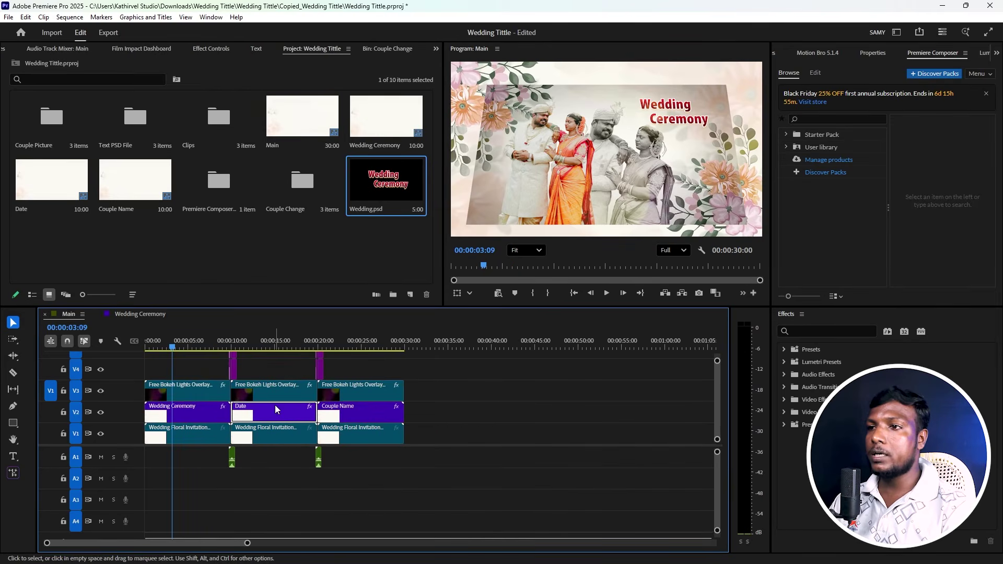
left_click_drag(215, 434, 182, 413)
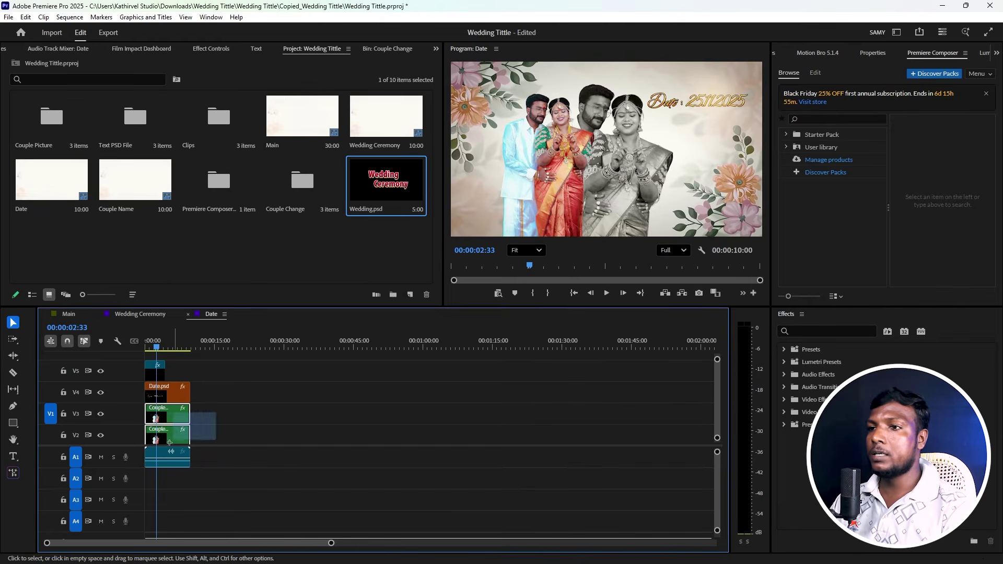
double_click(285, 191)
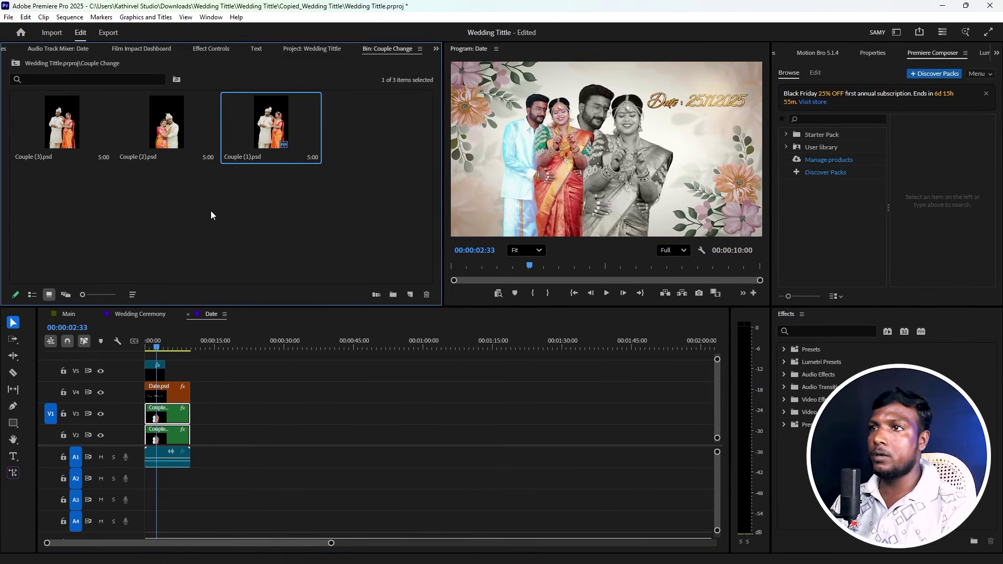
left_click_drag(167, 132, 178, 416)
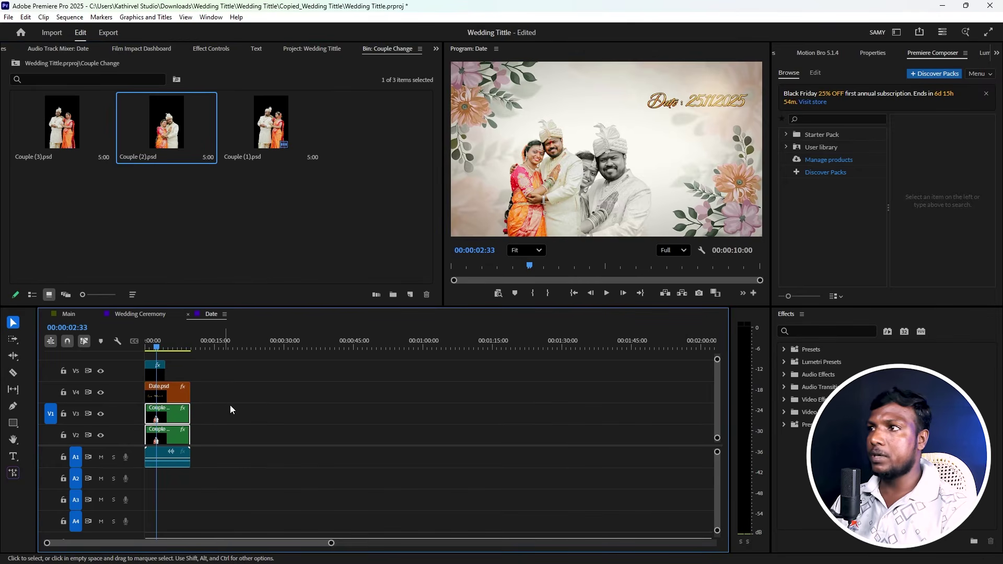
Enlarge and reposition the V3 Couple (2).psd clip, and set the V2 copy to scale 166 and position 1004.4, 443.0
left_click(202, 428)
left_click(167, 416)
left_click(211, 48)
left_click_drag(108, 114, 152, 104)
left_click(163, 440)
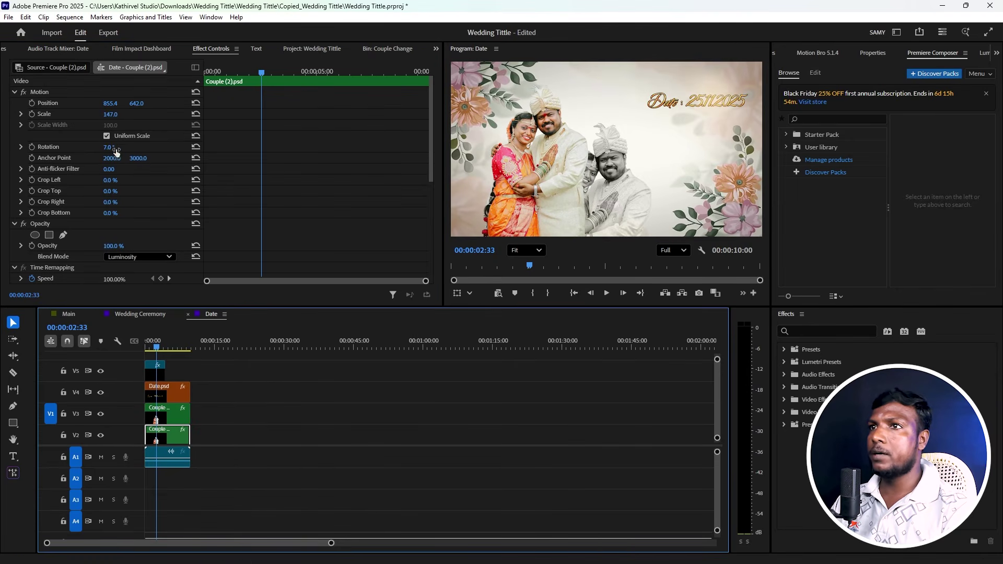
mouse_move(109, 114)
left_mouse_down()
mouse_move(144, 103)
mouse_move(114, 105)
left_mouse_up()
Play the Date sequence from the start to check the placement of both Couple (2).psd clips
left_click(337, 394)
key("Home")
key("space")
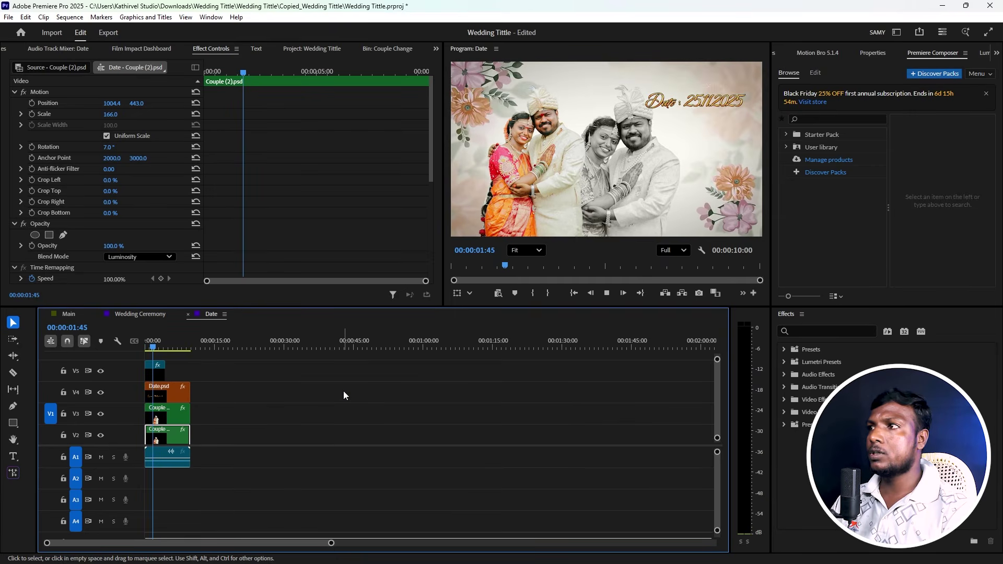
key("space")
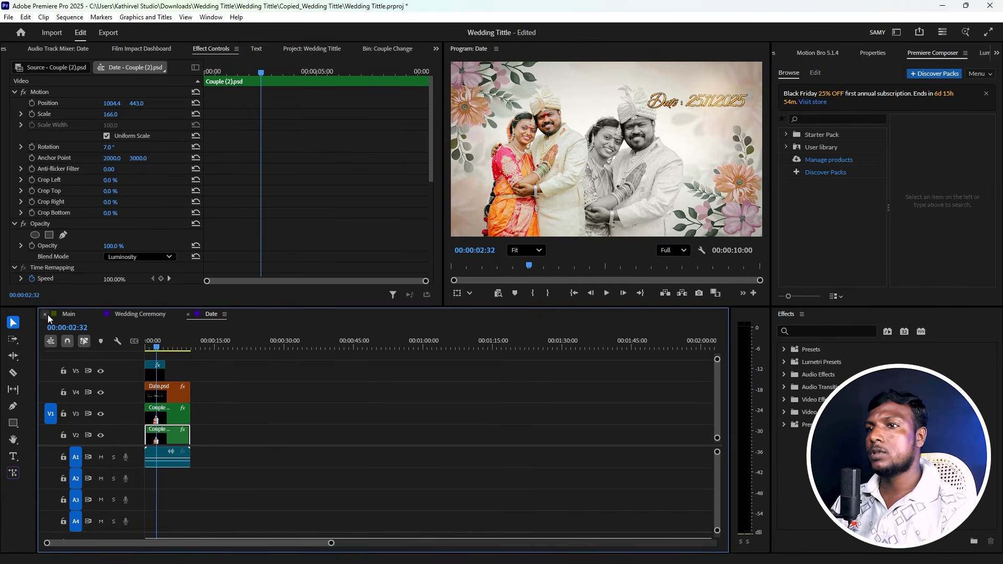
Open the Couple Name sequence from Main and return its playhead to the start
left_click(48, 315)
left_click(353, 420)
double_click(355, 418)
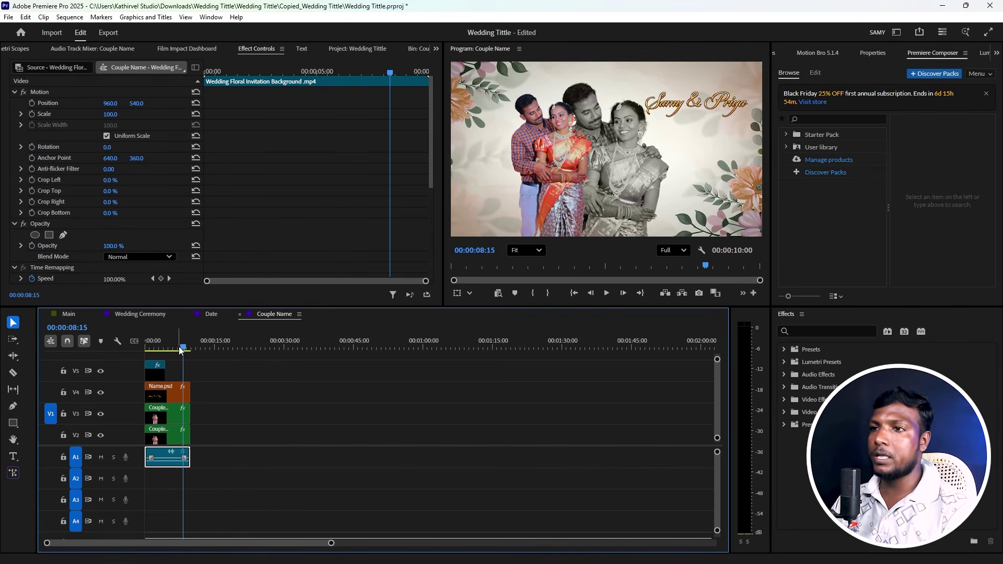
left_click_drag(180, 349, 146, 349)
Replace both couple clips on V2 and V3 of the Couple Name sequence with Couple (3).psd from the Couple Change bin
key("shift+1")
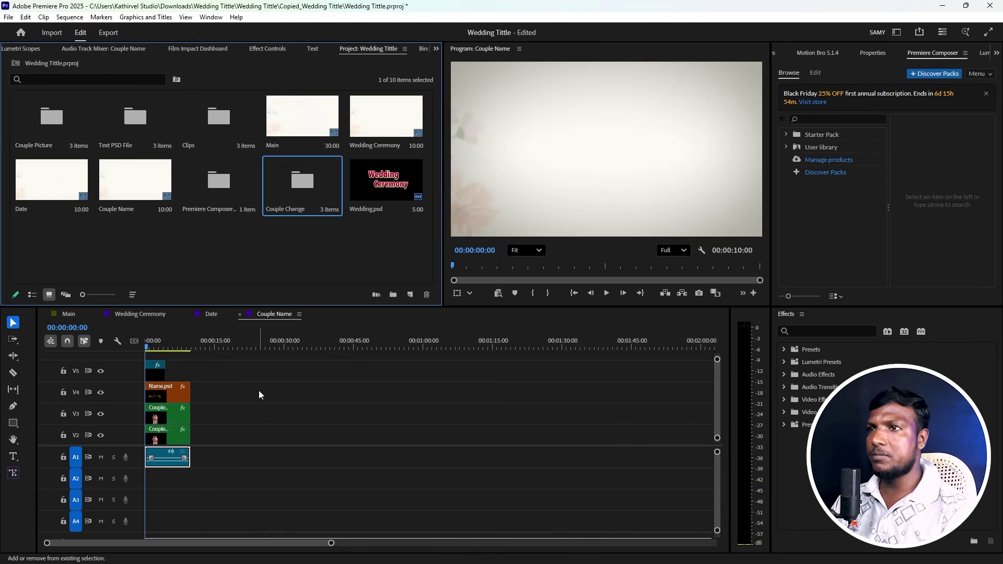
double_click(284, 188)
left_click(36, 128)
left_click(177, 426)
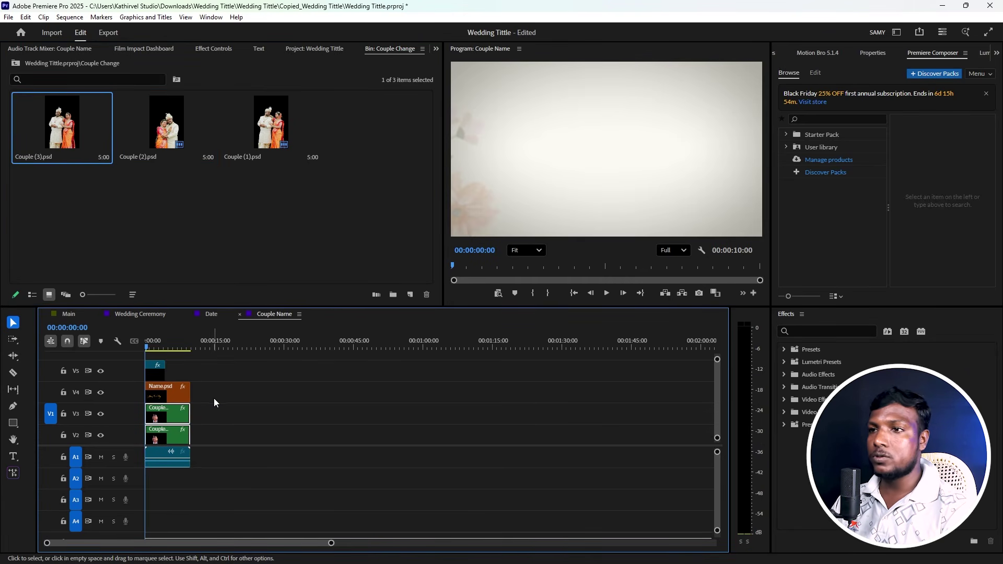
left_click_drag(73, 152, 160, 419)
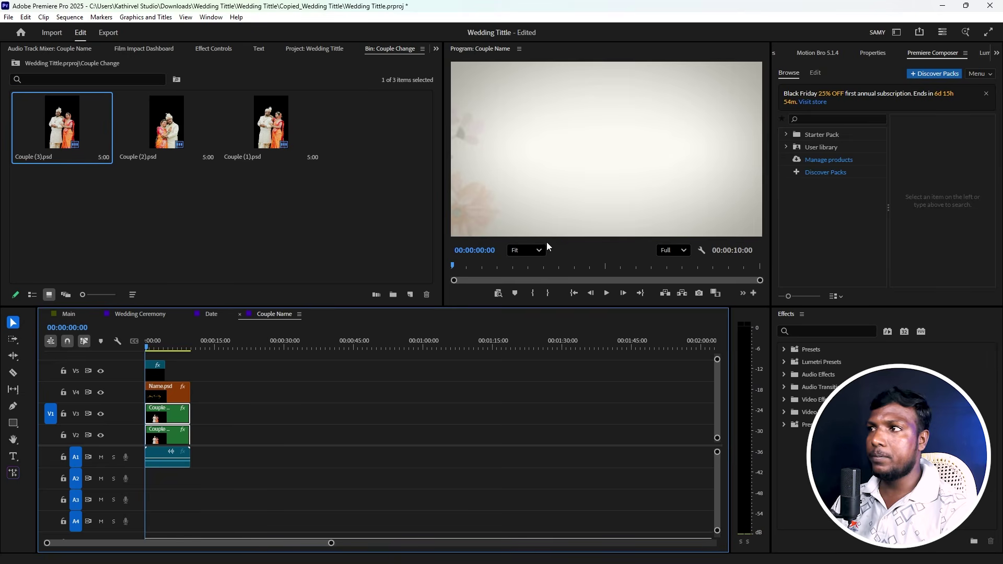
Preview the Couple Name sequence, set the V2 Couple (3).psd clip's position to 956.4, 610.0, and play on to check it
key("space")
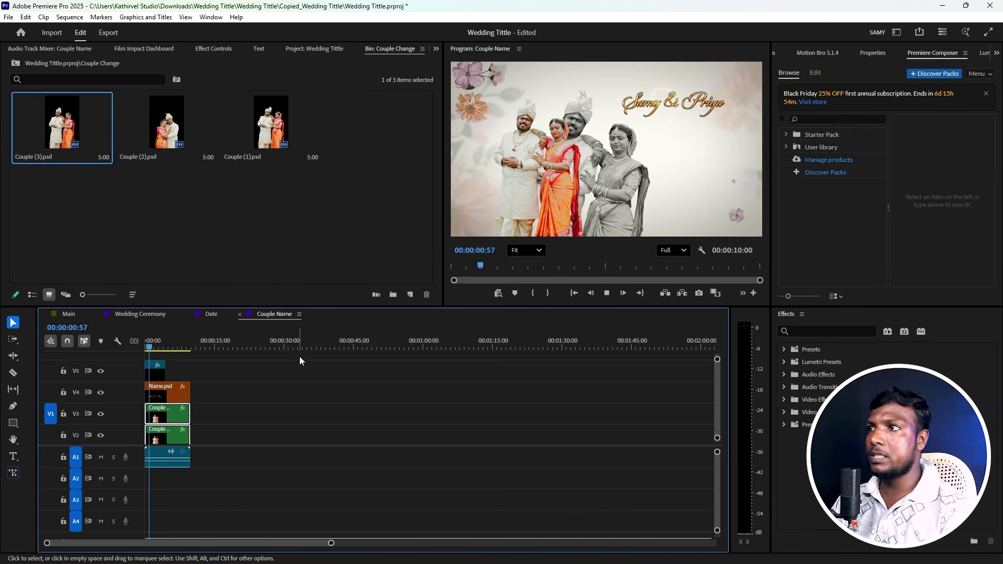
left_click(157, 436)
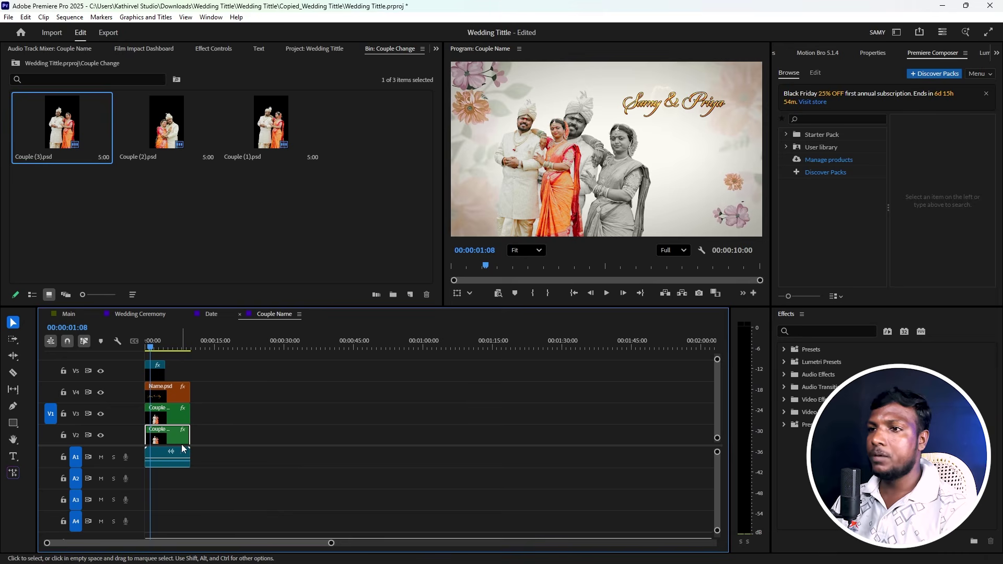
key("shift+5")
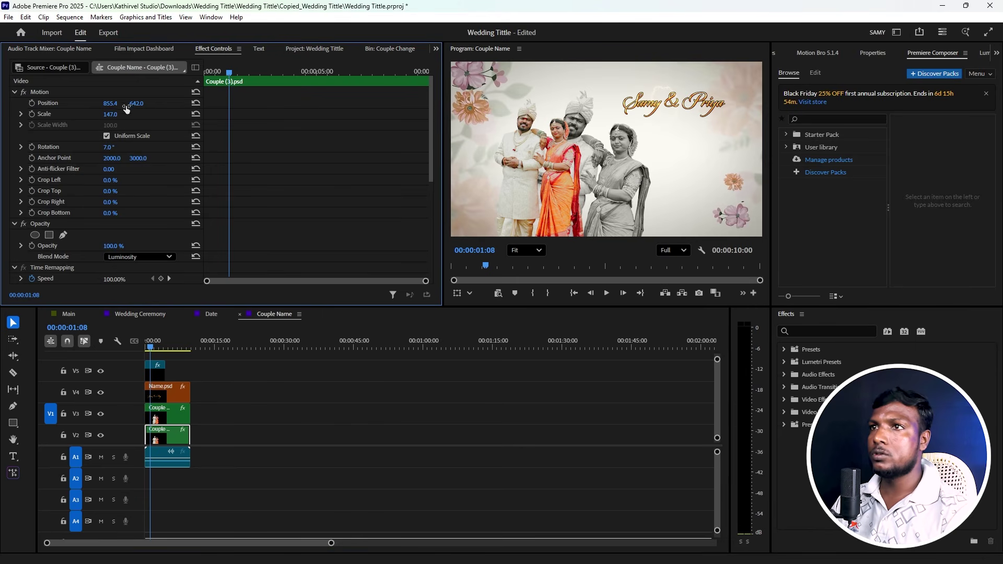
left_click_drag(137, 104, 167, 103)
key("space")
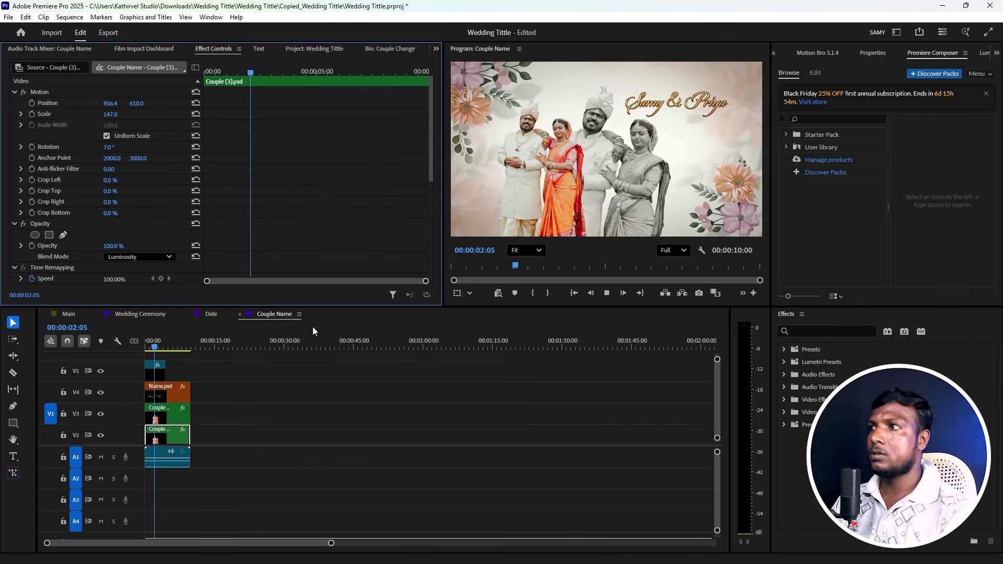
Return to the Main sequence and play it to review the updated Wedding Ceremony title
left_click(69, 314)
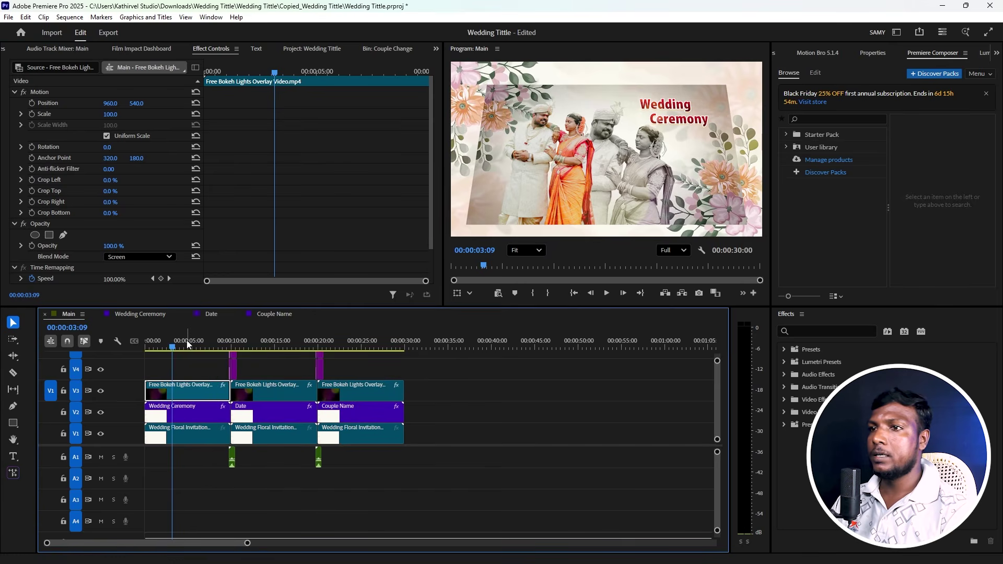
key("Home")
key("space")
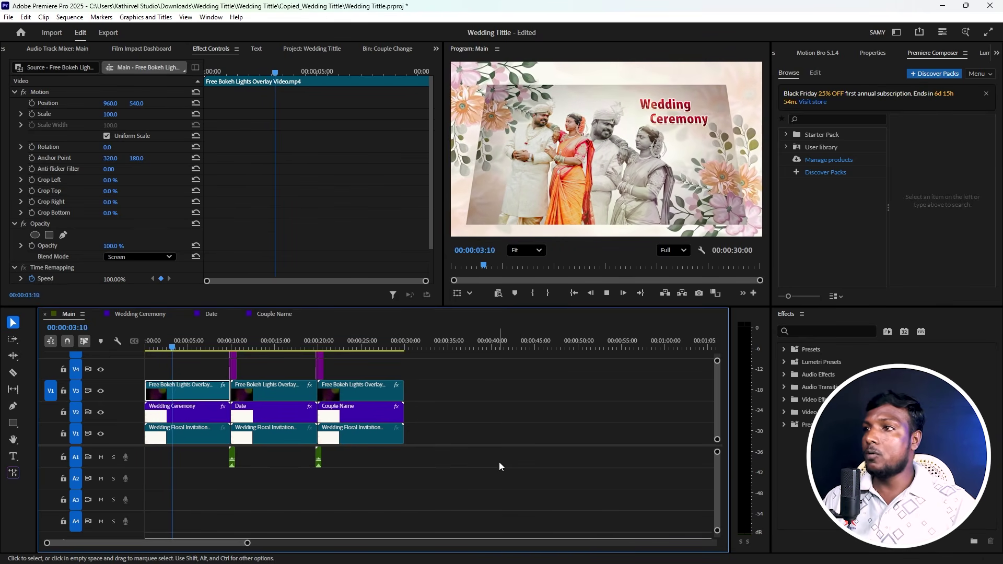
key("space")
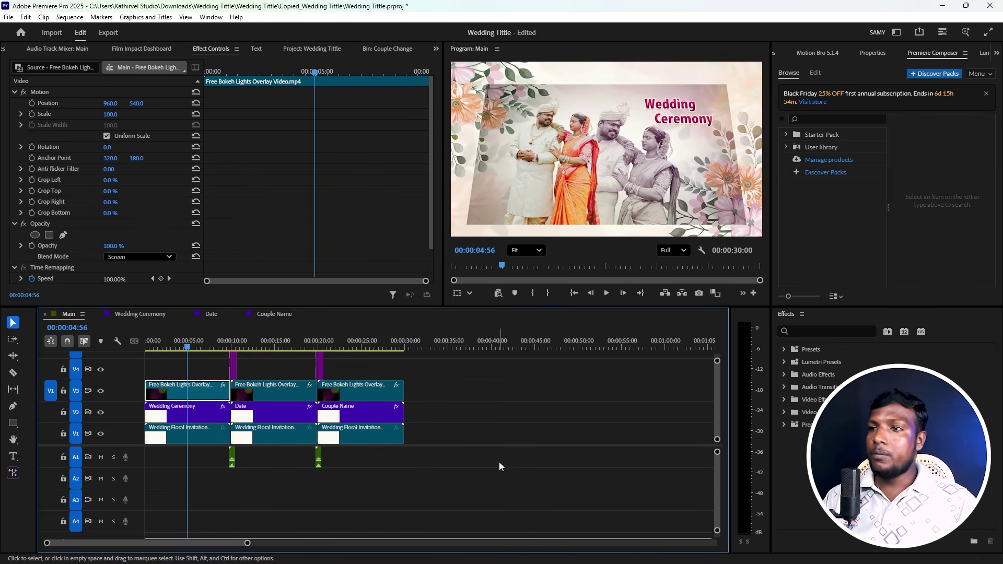